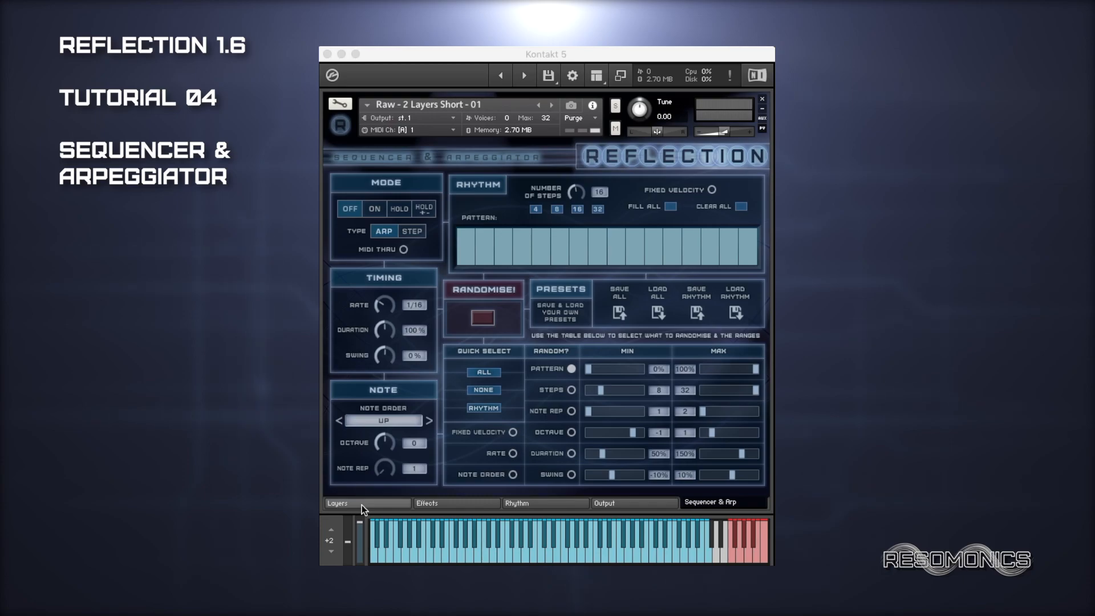
Step: Raise the Velocity amount on the Layers page and return to the Sequencer & Arp page
{"action": "left_click", "coordinate": [362, 505]}
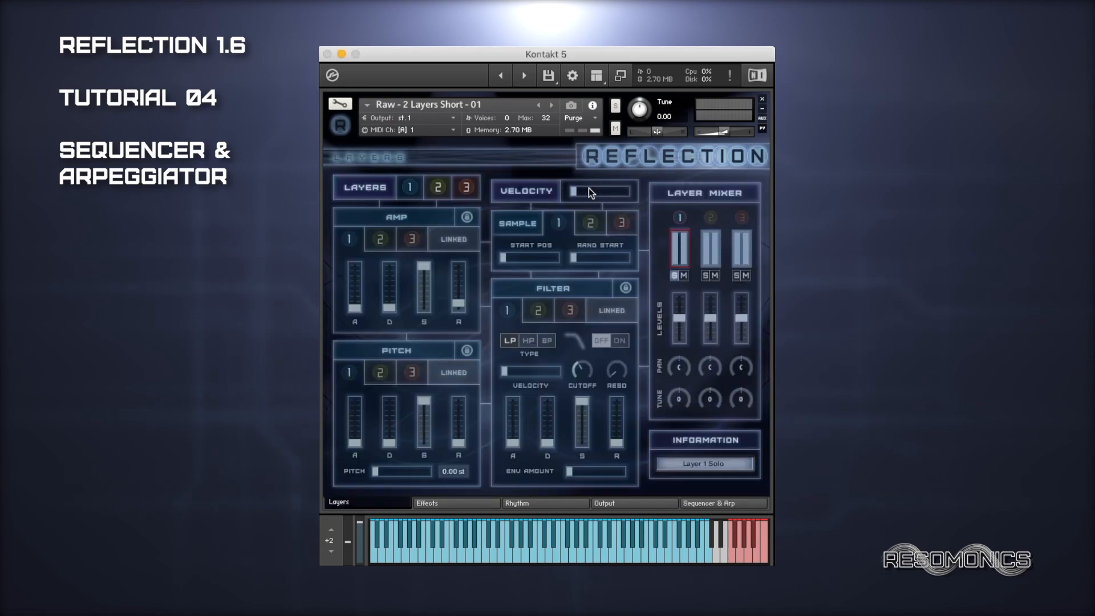
{"action": "left_click_drag", "start_coordinate": [576, 193], "coordinate": [618, 187]}
{"action": "left_click", "coordinate": [730, 501]}
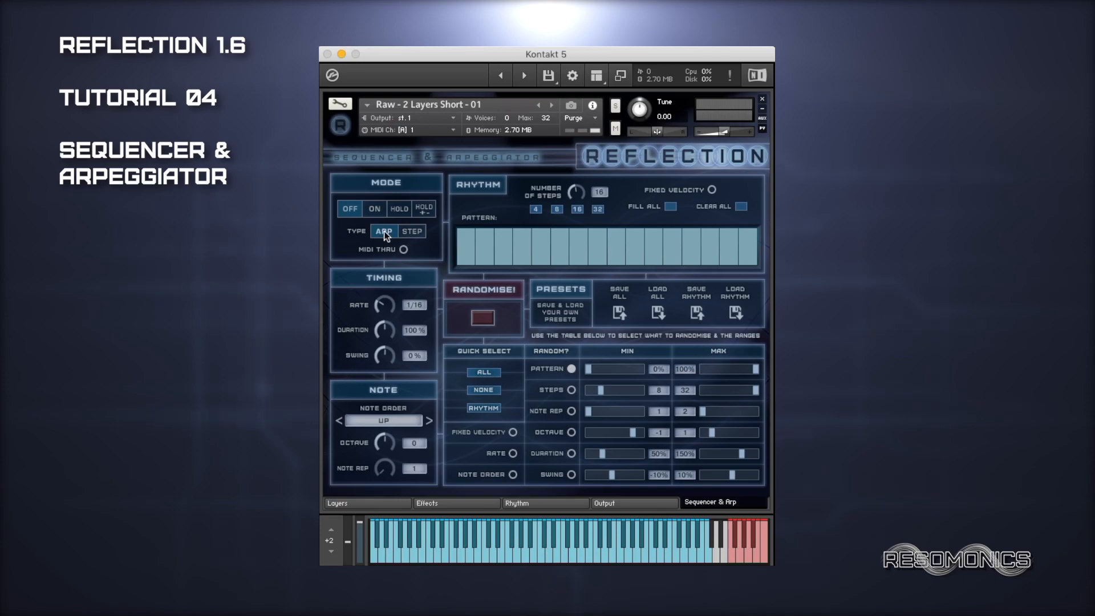
Step: Turn the sequencer mode On and try the Step type before returning to the Arp type
{"action": "left_click", "coordinate": [375, 209]}
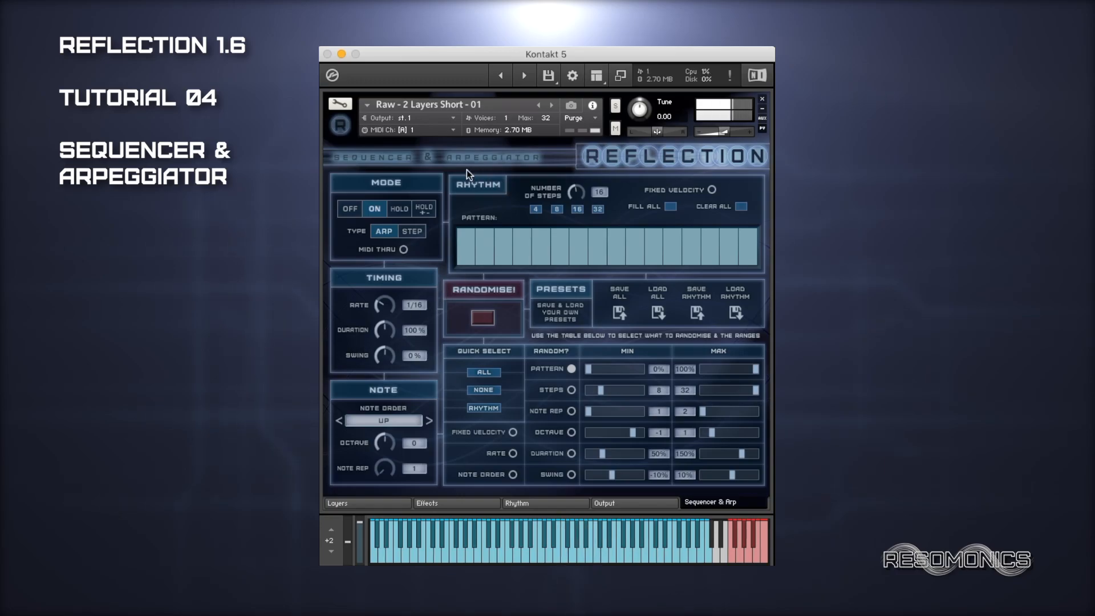
{"action": "left_click", "coordinate": [418, 231]}
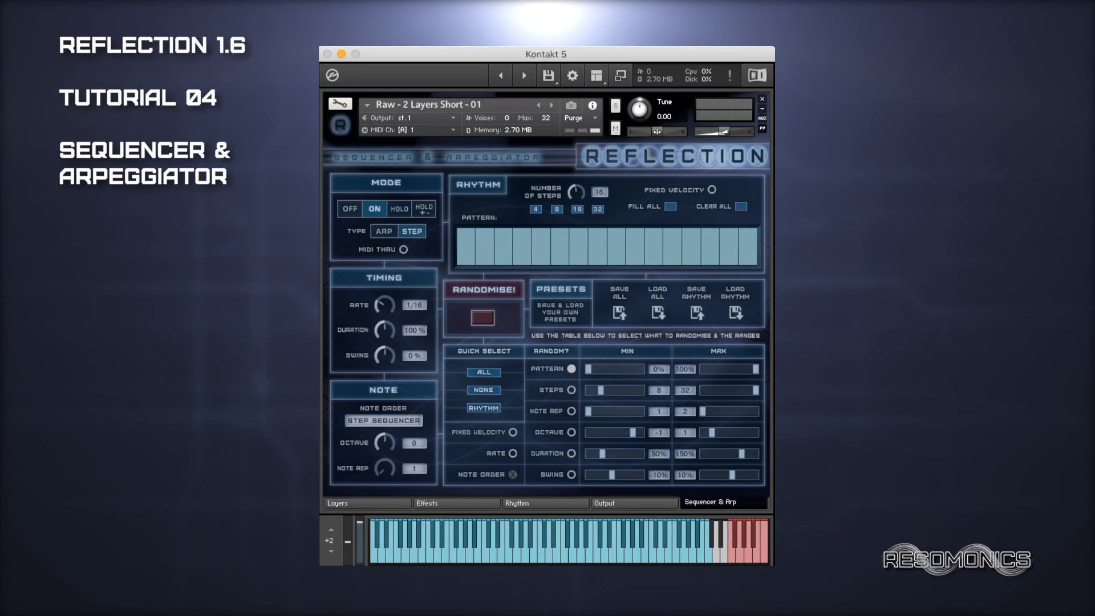
{"action": "left_click", "coordinate": [381, 233]}
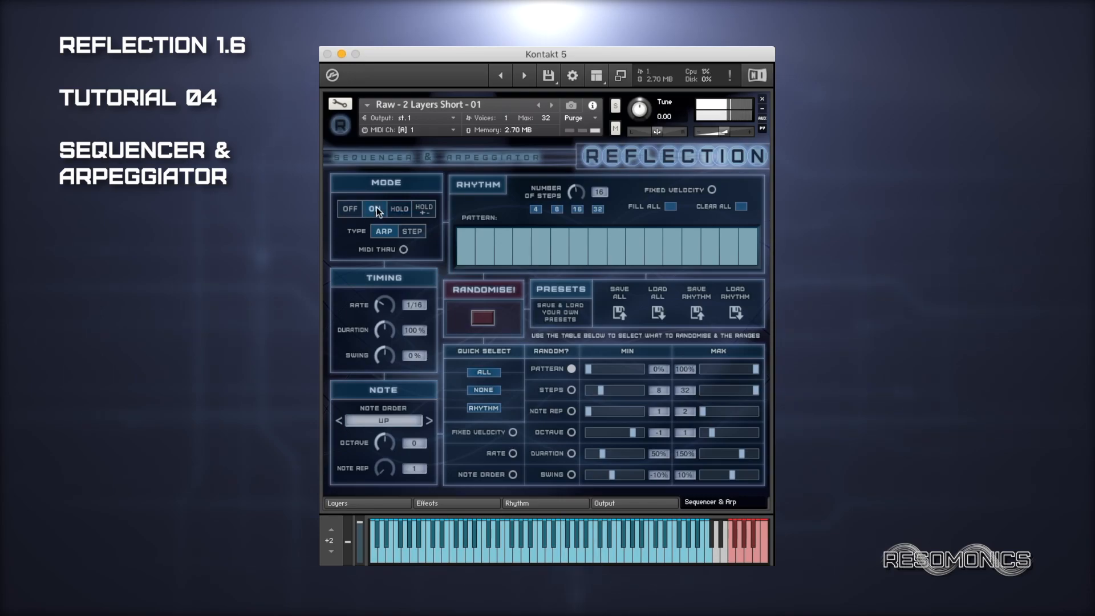
Step: Try the Hold and Hold +/- modes, and return the mode to On
{"action": "left_click", "coordinate": [401, 210]}
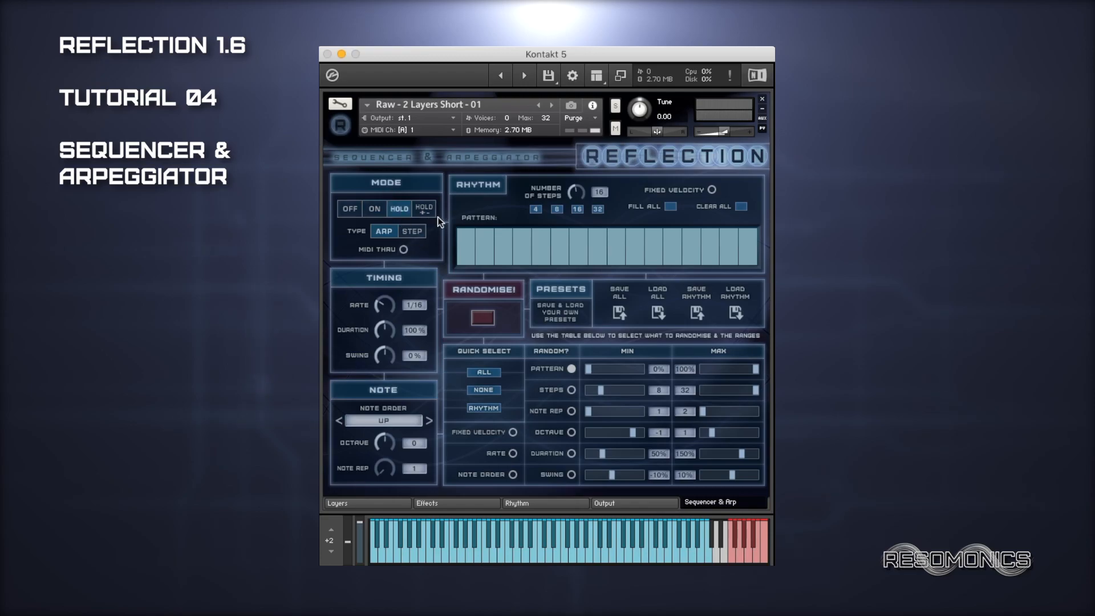
{"action": "left_click", "coordinate": [424, 210]}
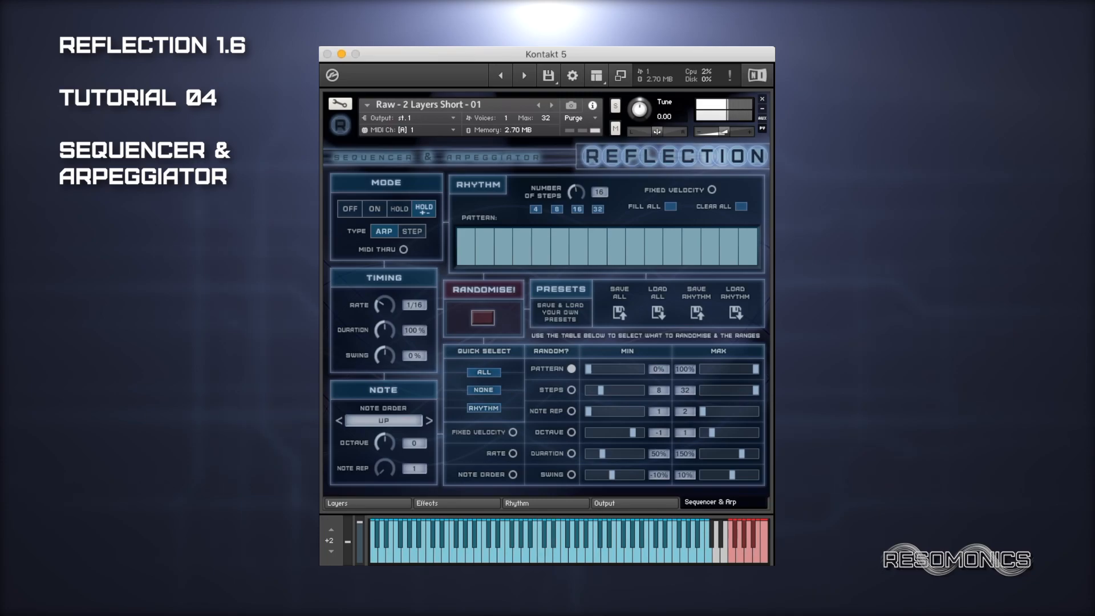
{"action": "left_click", "coordinate": [366, 208]}
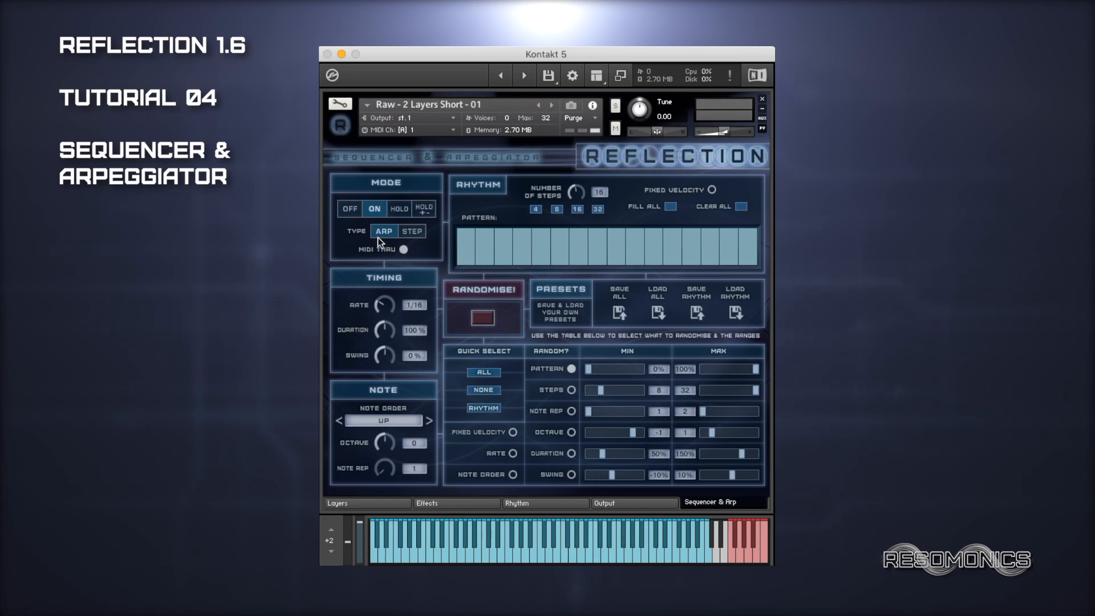
Step: Switch the sequencer type to Step and turn MIDI Thru off
{"action": "left_click", "coordinate": [408, 233]}
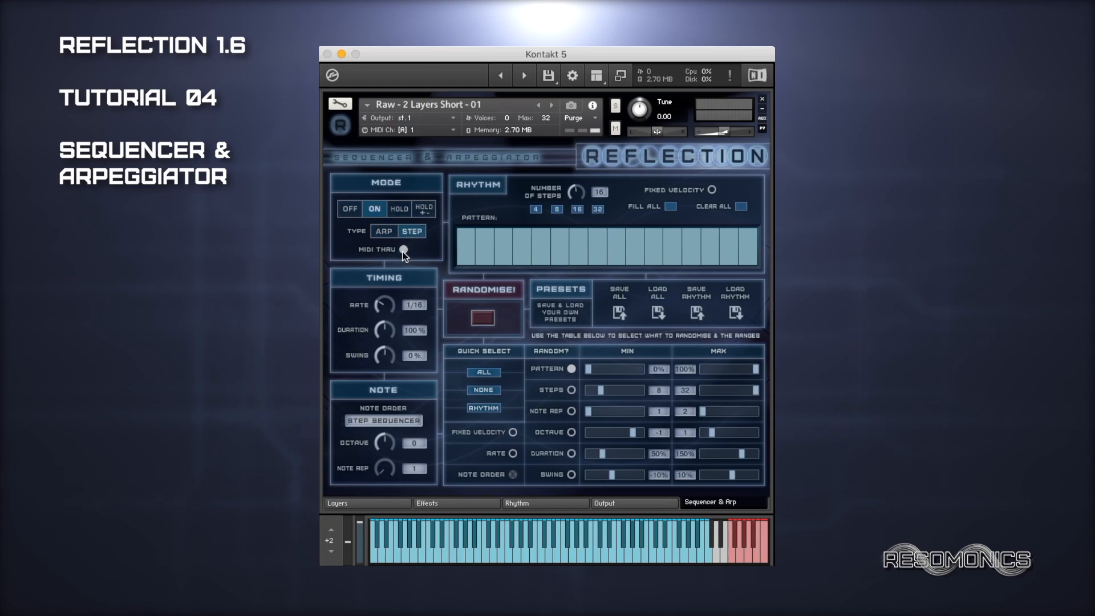
{"action": "left_click", "coordinate": [403, 250]}
Step: Lower steps 2, 4, 6, 10, 13 and 15 of the rhythm pattern to varying levels
{"action": "left_click", "coordinate": [484, 258]}
{"action": "left_click", "coordinate": [522, 251]}
{"action": "left_click", "coordinate": [556, 257]}
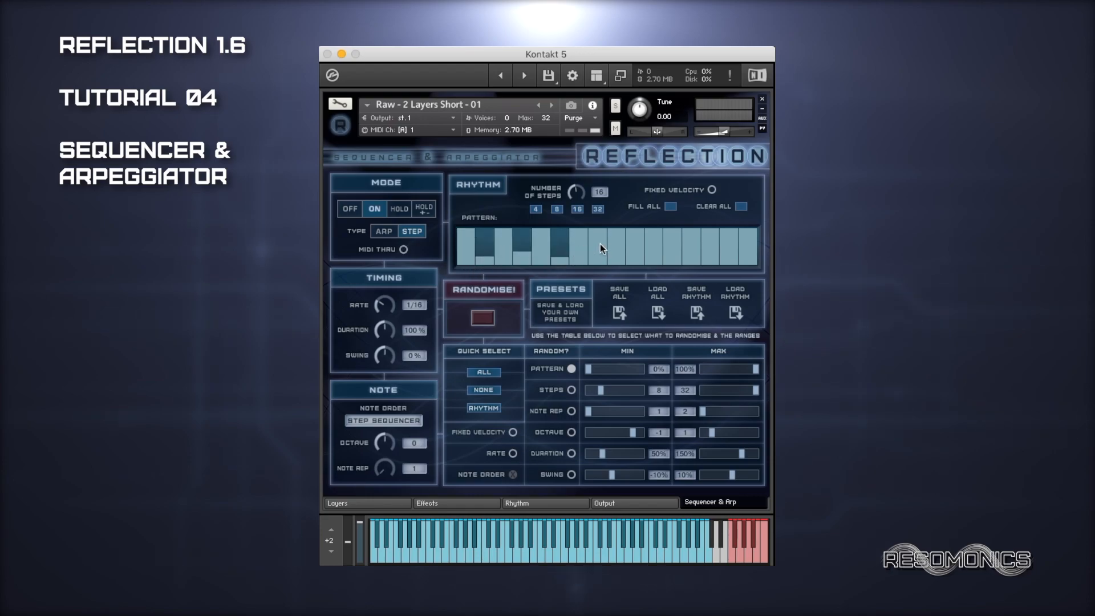
{"action": "left_click", "coordinate": [638, 250]}
{"action": "left_click", "coordinate": [687, 246]}
{"action": "left_click", "coordinate": [731, 241]}
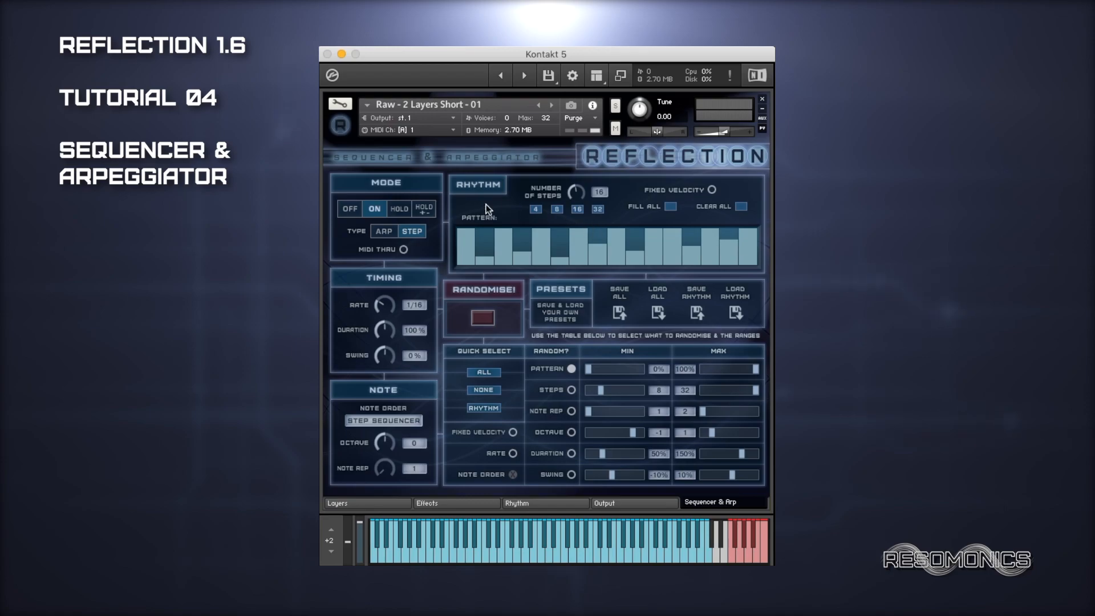
Step: Try different numbers of steps for the rhythm pattern, including 19, 4, 8, 16 and 32
{"action": "left_click_drag", "start_coordinate": [588, 193], "coordinate": [578, 183]}
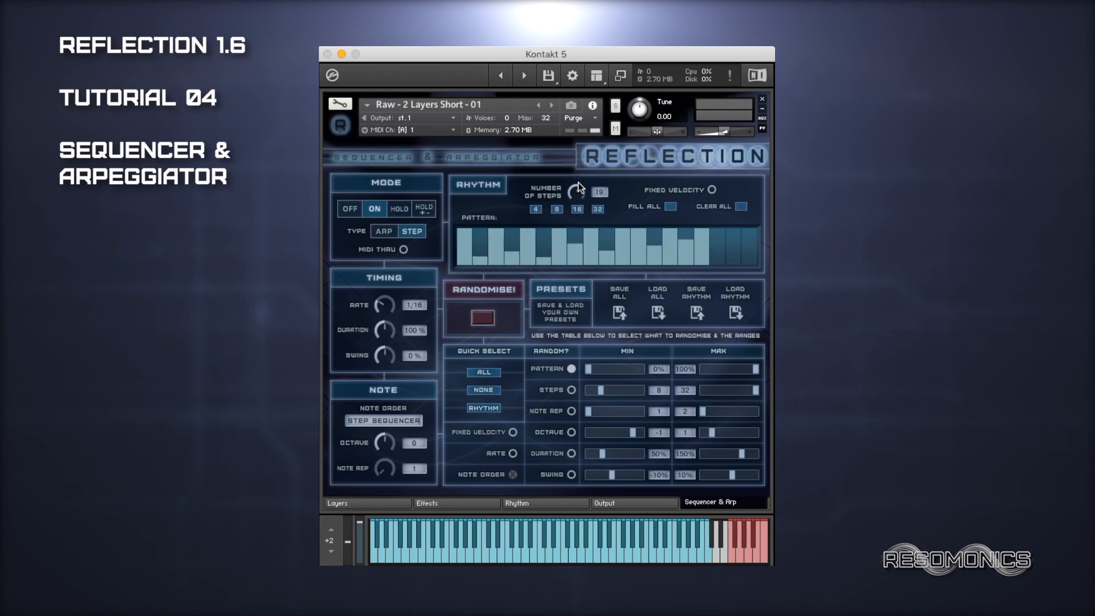
{"action": "left_click", "coordinate": [536, 209]}
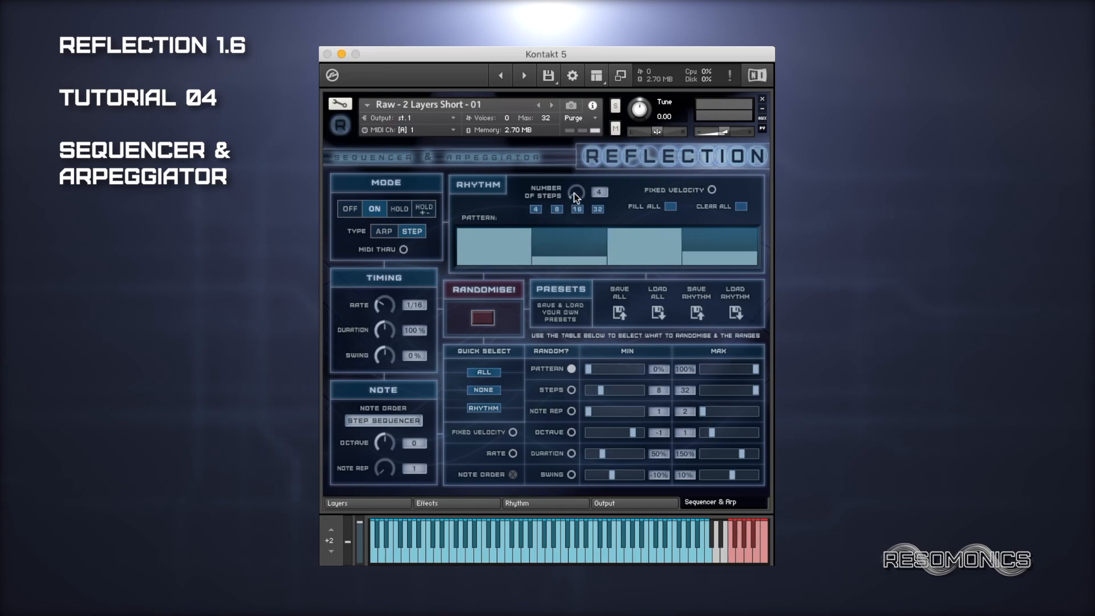
{"action": "left_click_drag", "start_coordinate": [574, 194], "coordinate": [575, 184]}
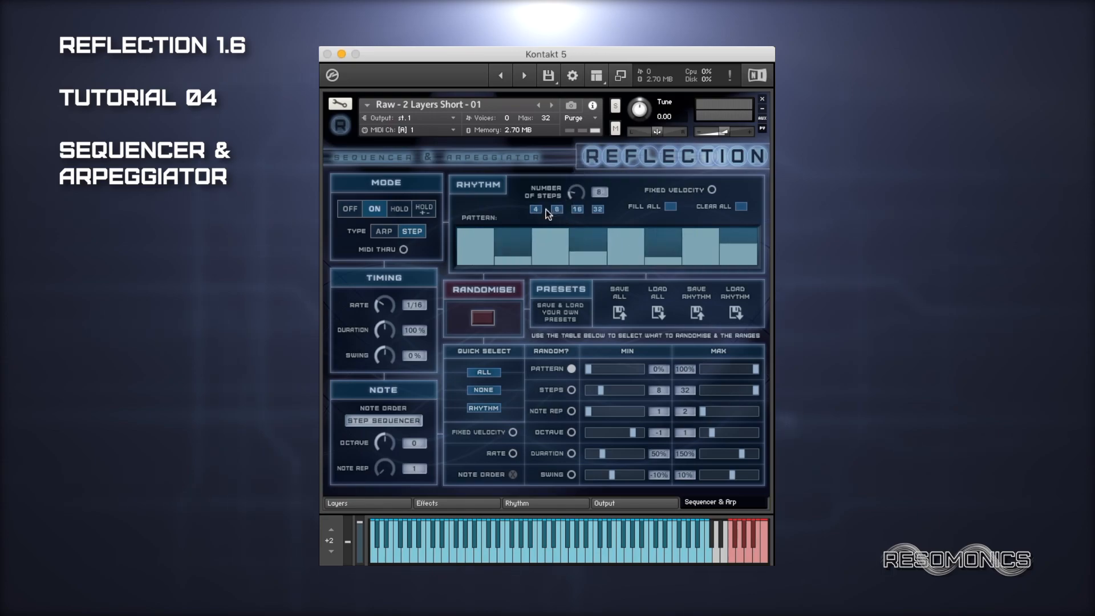
{"action": "left_click", "coordinate": [556, 209]}
{"action": "left_click", "coordinate": [578, 210]}
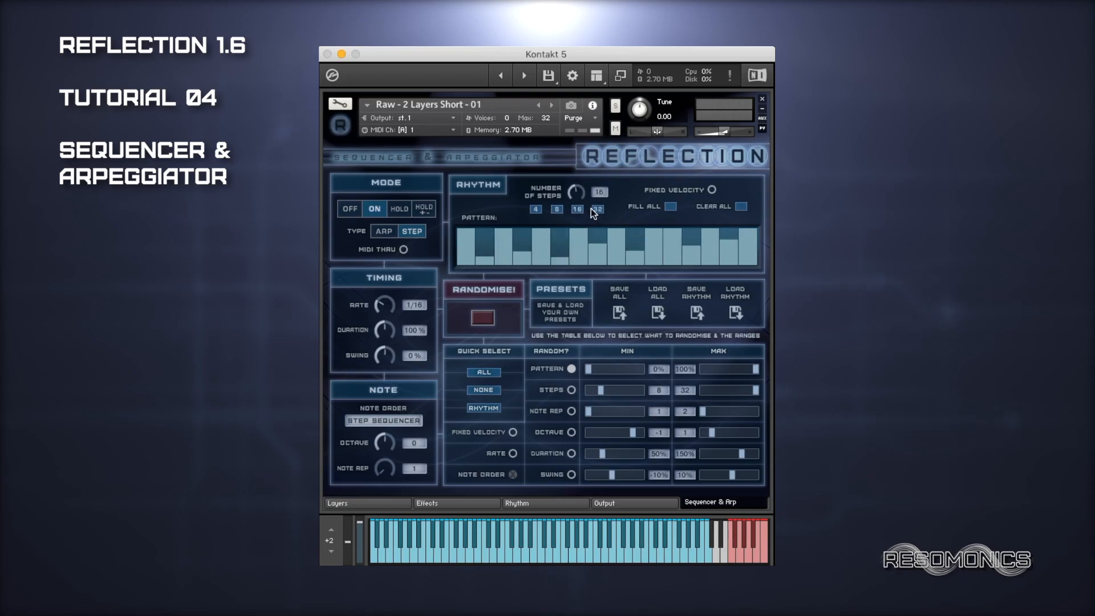
{"action": "left_click", "coordinate": [595, 209]}
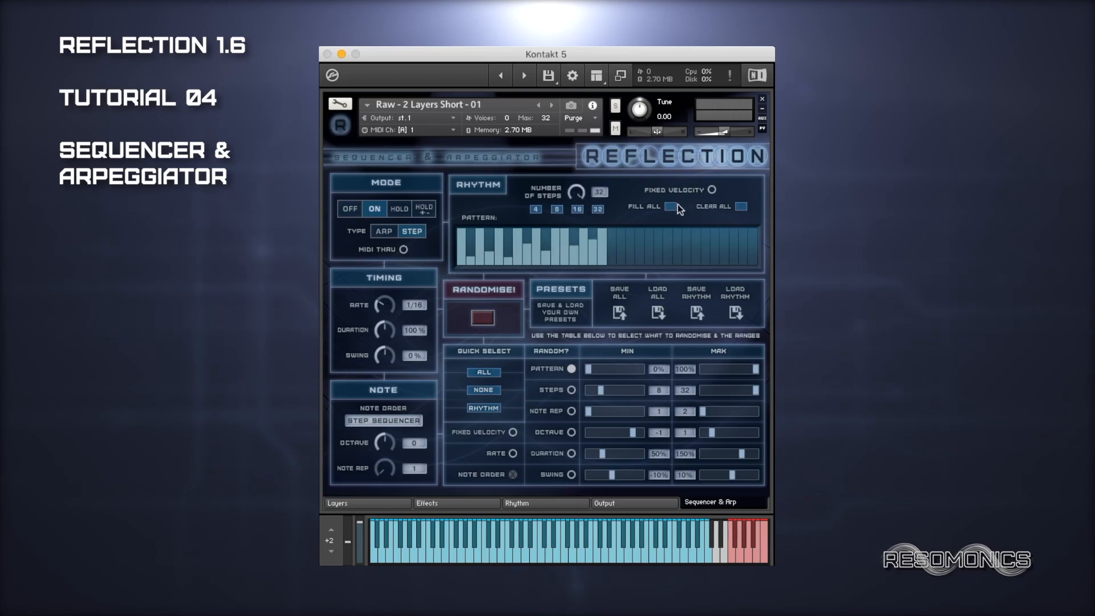
Step: Fill and clear the whole rhythm pattern, and set its number of steps to 8
{"action": "left_click", "coordinate": [673, 206]}
{"action": "left_click", "coordinate": [742, 206]}
{"action": "left_click", "coordinate": [536, 210]}
{"action": "left_click", "coordinate": [576, 209]}
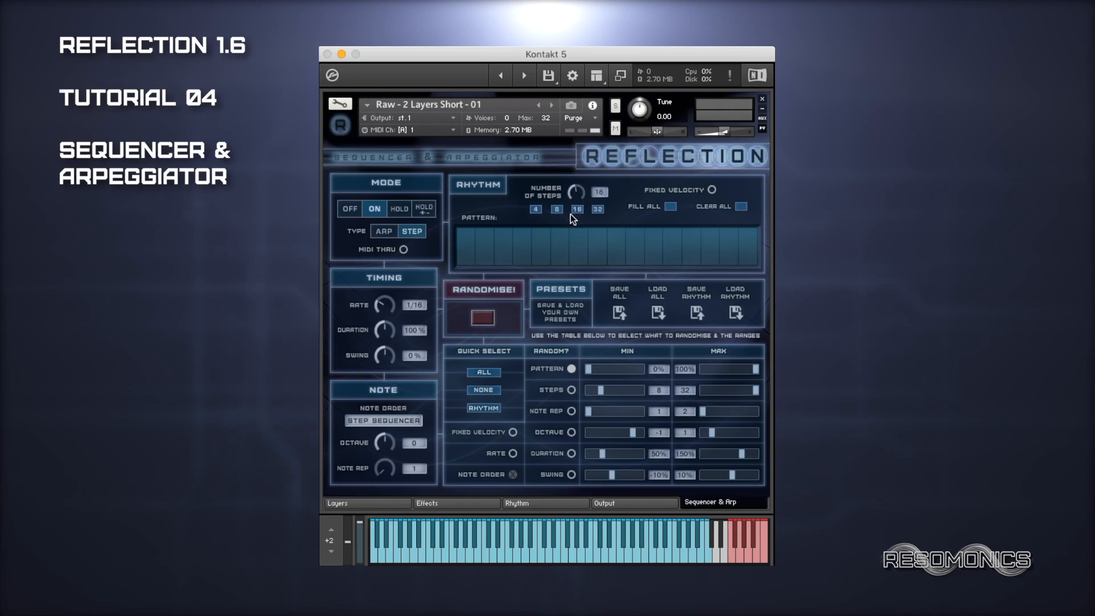
{"action": "left_click", "coordinate": [557, 209]}
Step: Add notes at varying velocities on steps 1, 3, 5 and 7 of the empty rhythm pattern
{"action": "left_click", "coordinate": [477, 244]}
{"action": "left_click", "coordinate": [551, 252]}
{"action": "left_click", "coordinate": [630, 236]}
{"action": "left_click", "coordinate": [690, 243]}
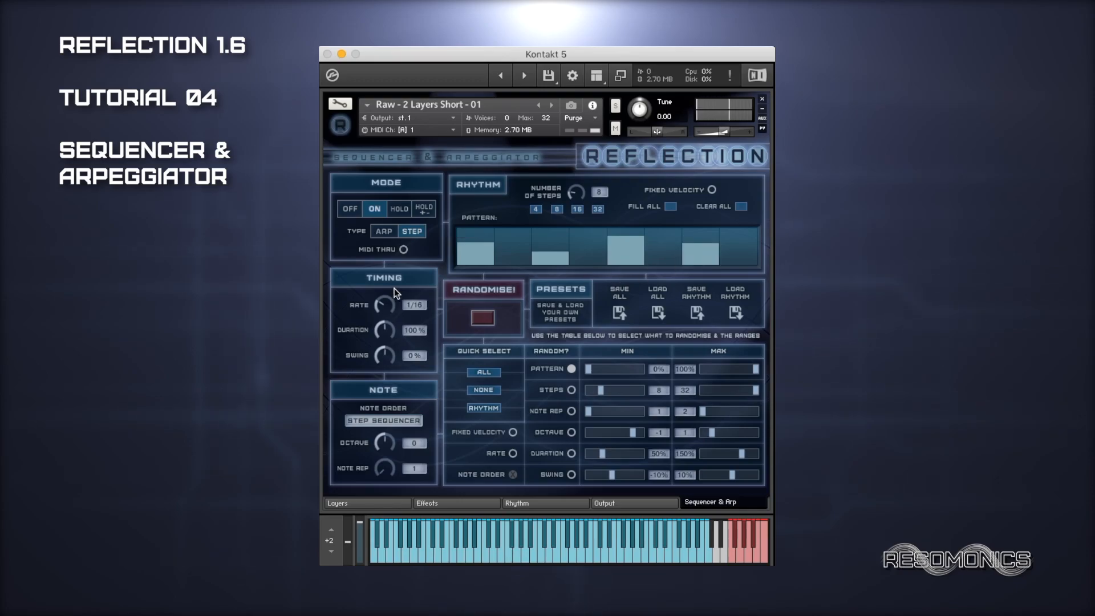
Step: Add low-velocity notes on steps 2, 4, 6 and 8 of the rhythm pattern
{"action": "left_click", "coordinate": [517, 259]}
{"action": "left_click", "coordinate": [595, 259]}
{"action": "left_click", "coordinate": [660, 260]}
{"action": "left_click", "coordinate": [737, 260]}
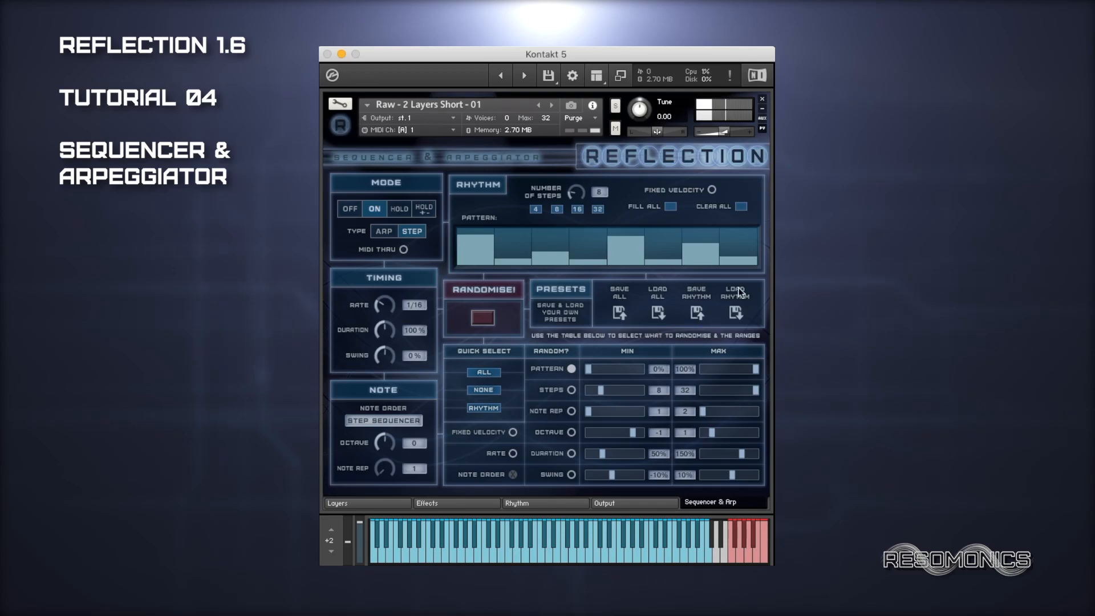
Step: Enable Fixed Velocity and raise the first step of the rhythm pattern to its maximum
{"action": "left_click", "coordinate": [711, 191]}
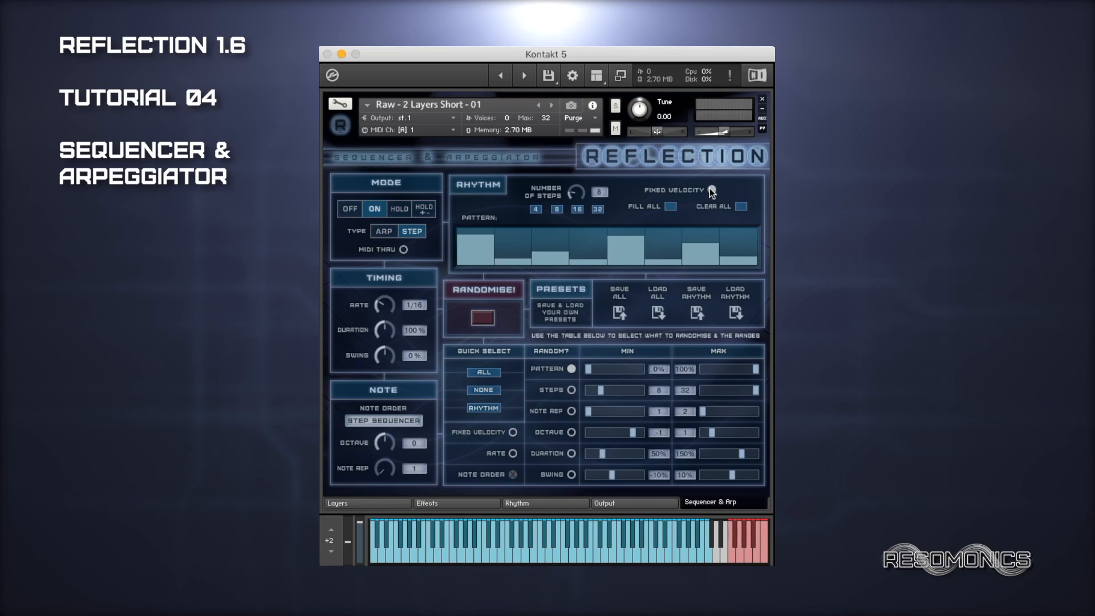
{"action": "left_click_drag", "start_coordinate": [471, 236], "coordinate": [487, 186]}
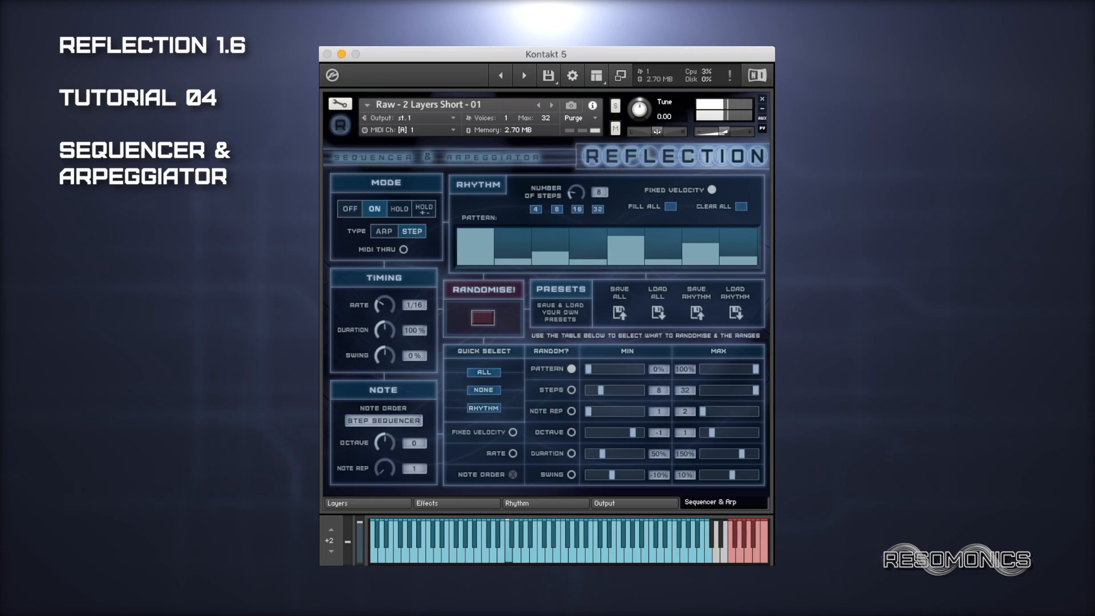
Step: Switch the type to Arp, try a Rate of 3/64, and set the Rate to 1/8 T
{"action": "left_click", "coordinate": [385, 231]}
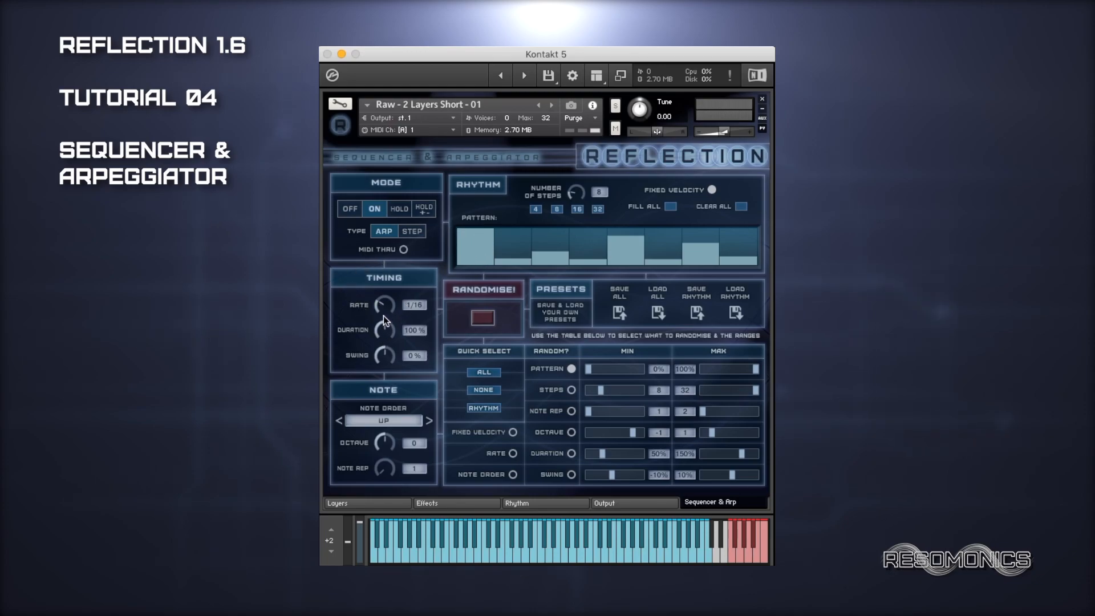
{"action": "left_click_drag", "start_coordinate": [383, 310], "coordinate": [383, 285]}
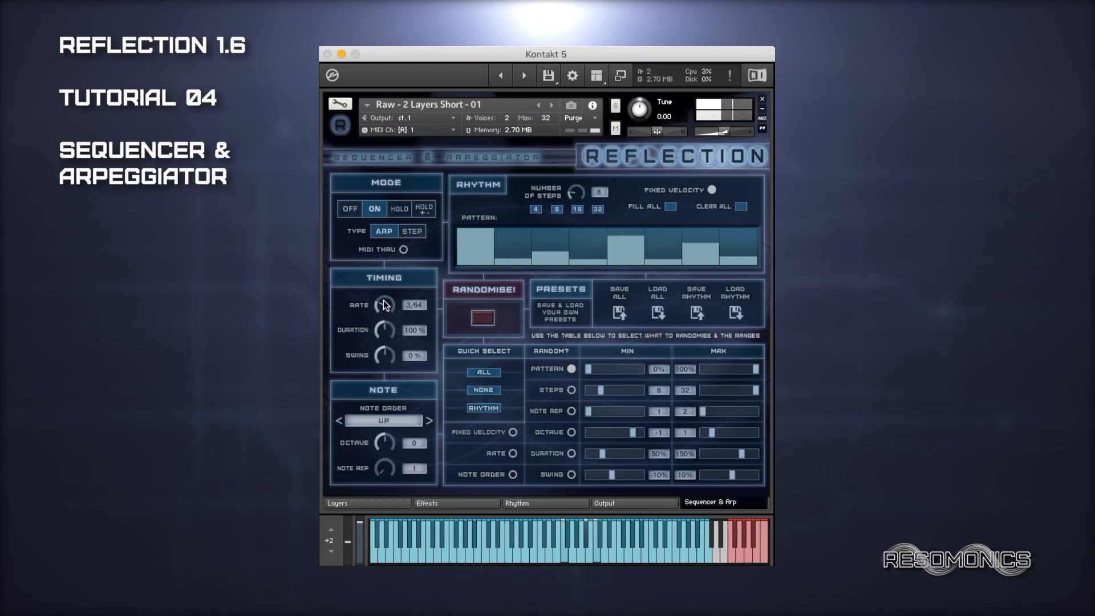
{"action": "left_click_drag", "start_coordinate": [384, 305], "coordinate": [385, 301]}
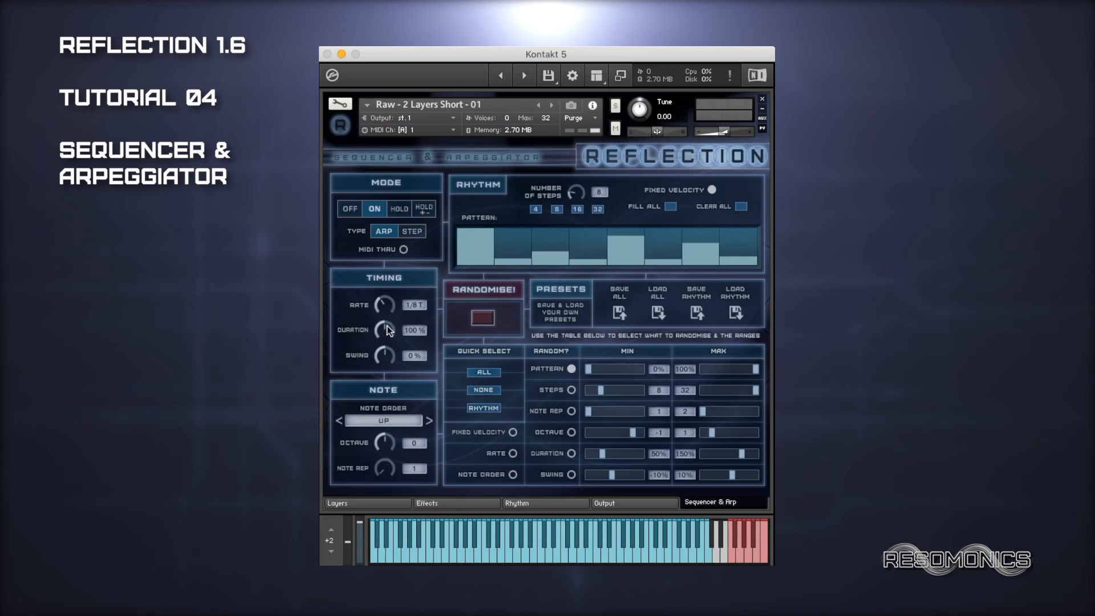
Step: Try Durations of 63% and 167% and a Swing of -13%, and return the Swing to 0%
{"action": "left_click_drag", "start_coordinate": [387, 327], "coordinate": [386, 334]}
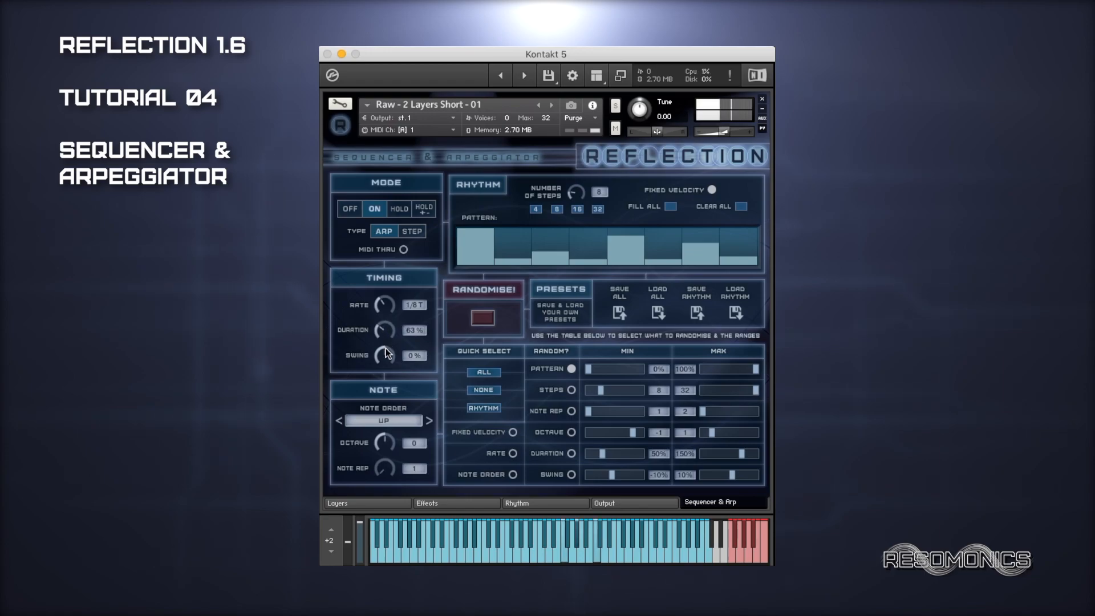
{"action": "left_click_drag", "start_coordinate": [385, 356], "coordinate": [385, 289]}
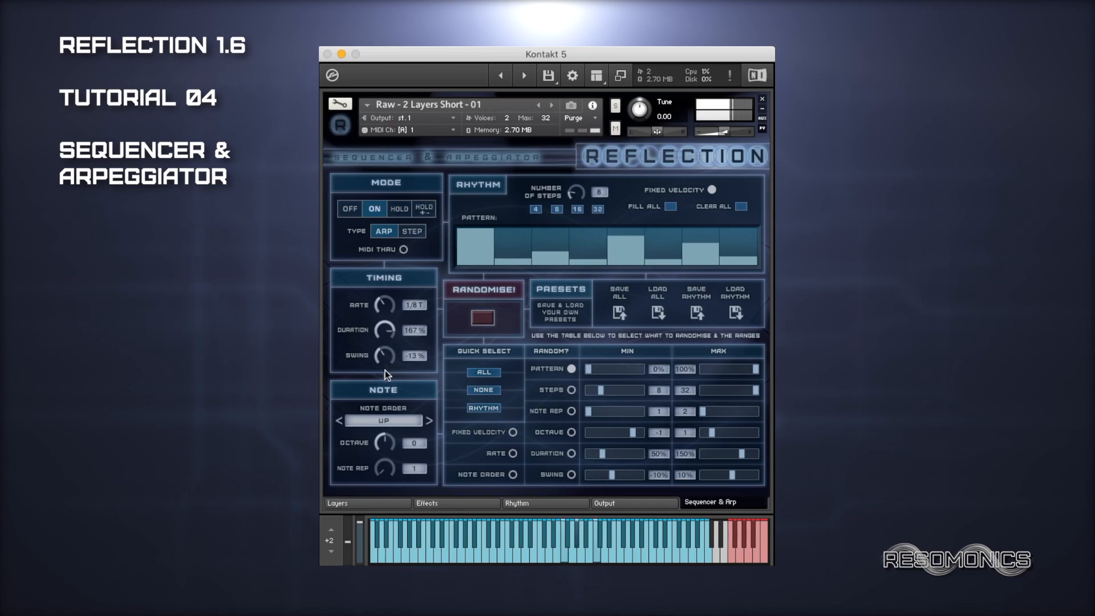
{"action": "left_click_drag", "start_coordinate": [384, 358], "coordinate": [379, 353]}
{"action": "left_click_drag", "start_coordinate": [372, 351], "coordinate": [387, 345]}
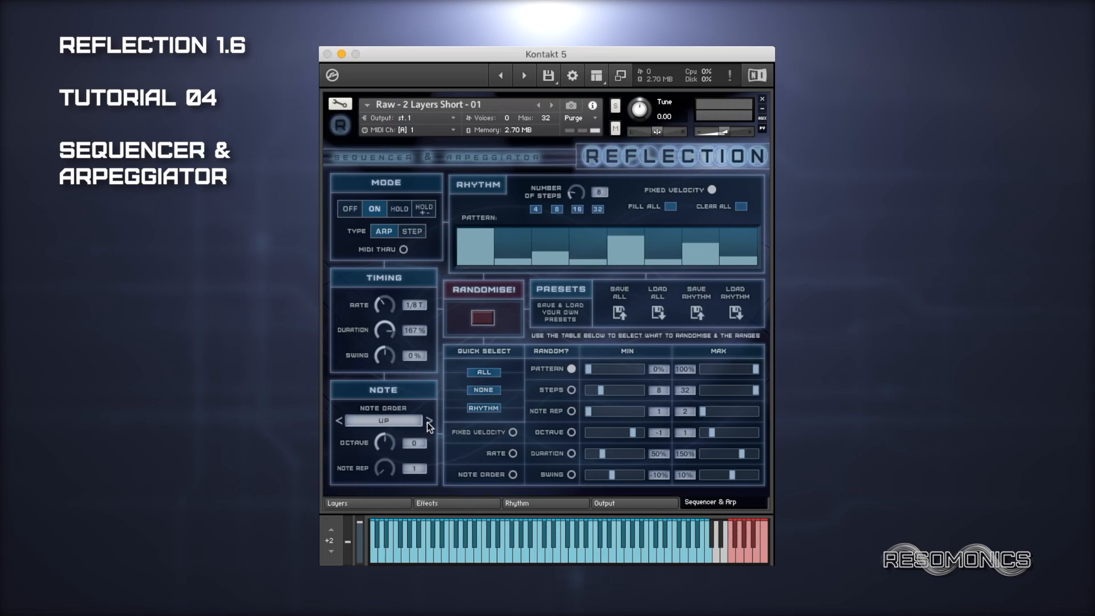
Step: Review the available note orders, change the note order to Up & Down, and shorten the Duration to 115%
{"action": "left_click", "coordinate": [374, 420]}
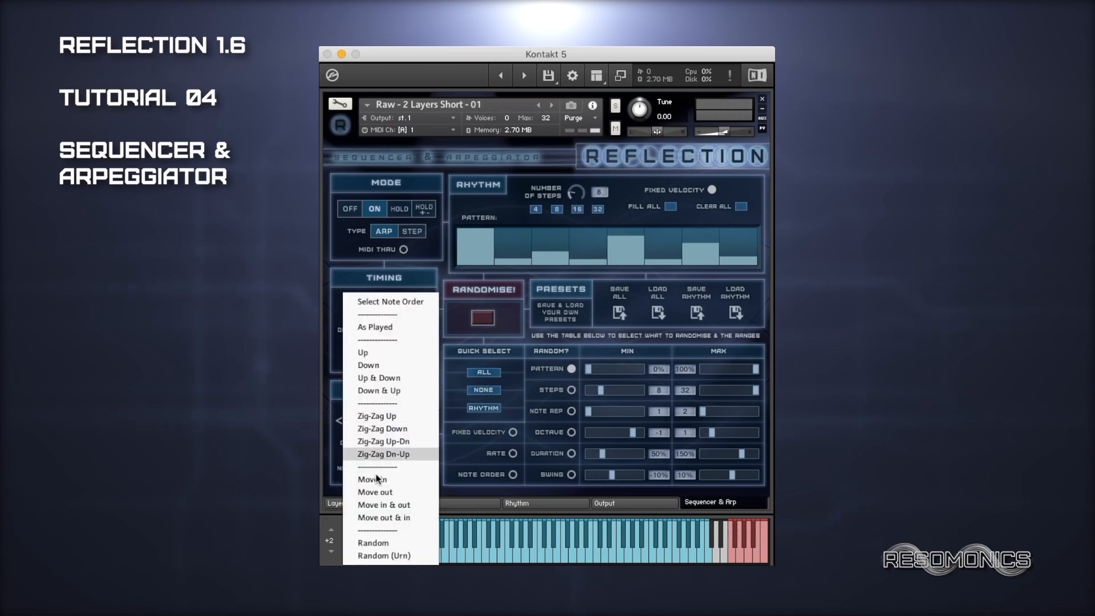
{"action": "left_click", "coordinate": [464, 497]}
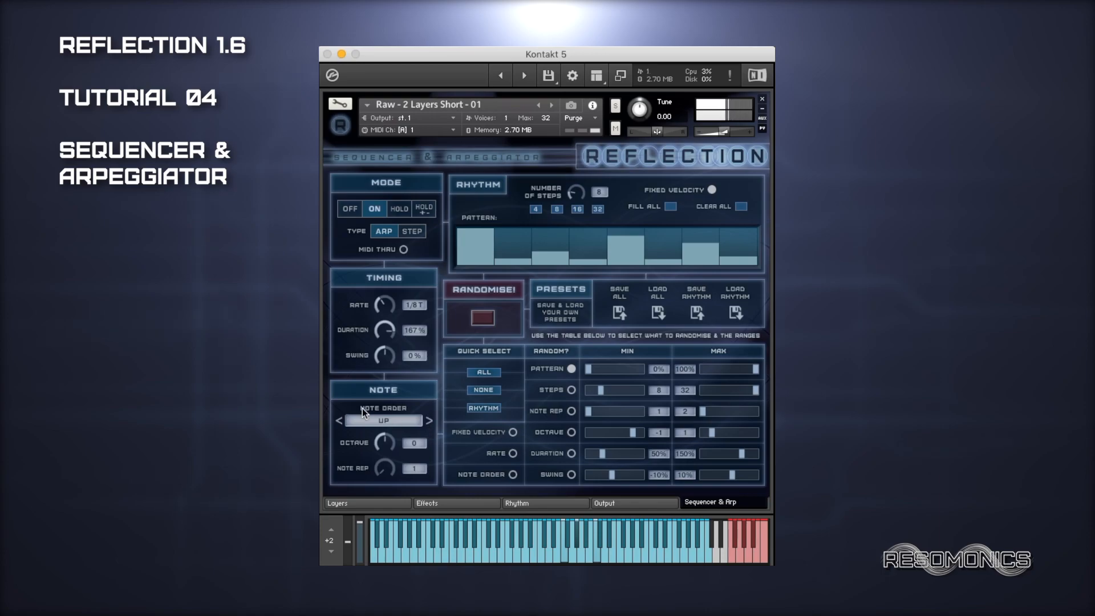
{"action": "left_click", "coordinate": [427, 421]}
{"action": "left_click_drag", "start_coordinate": [394, 331], "coordinate": [387, 355]}
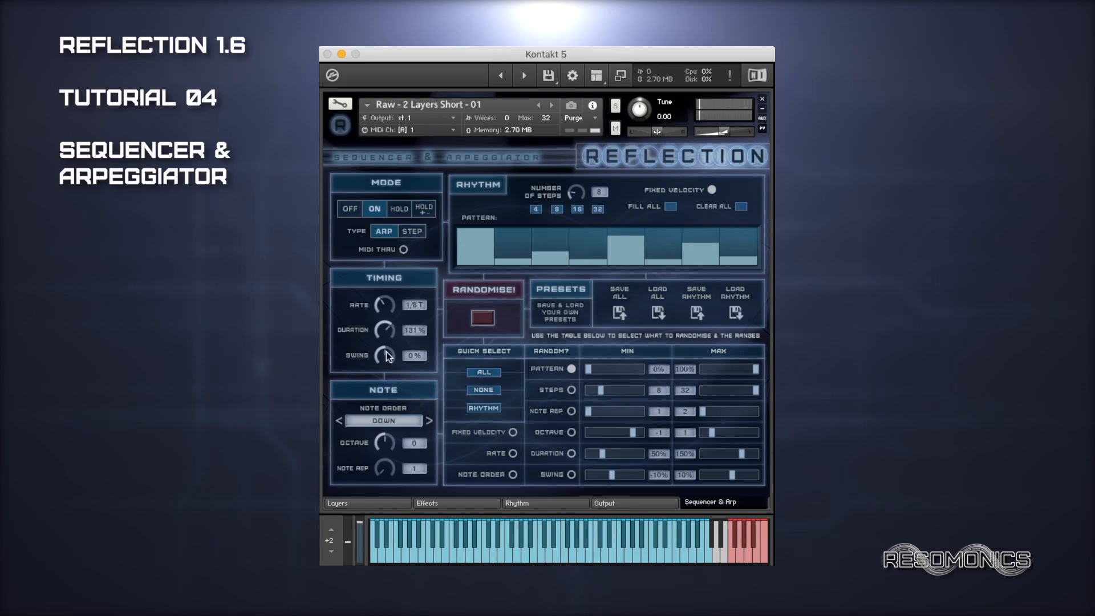
{"action": "left_click", "coordinate": [429, 420]}
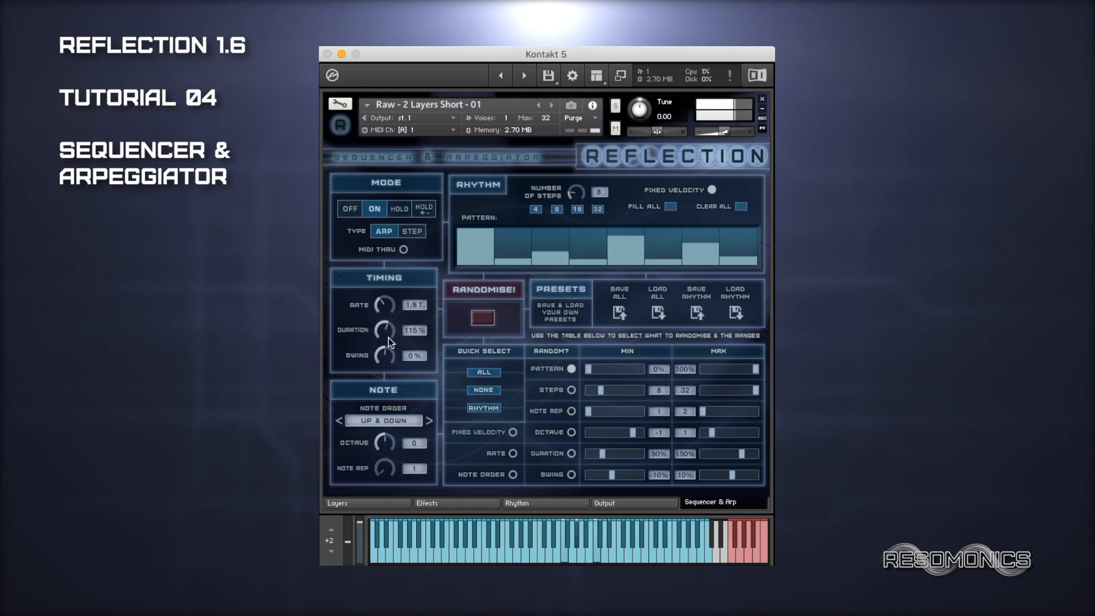
Step: Advance the note order through Down & Up and the Zig-Zag variants to Move In
{"action": "left_click", "coordinate": [430, 420]}
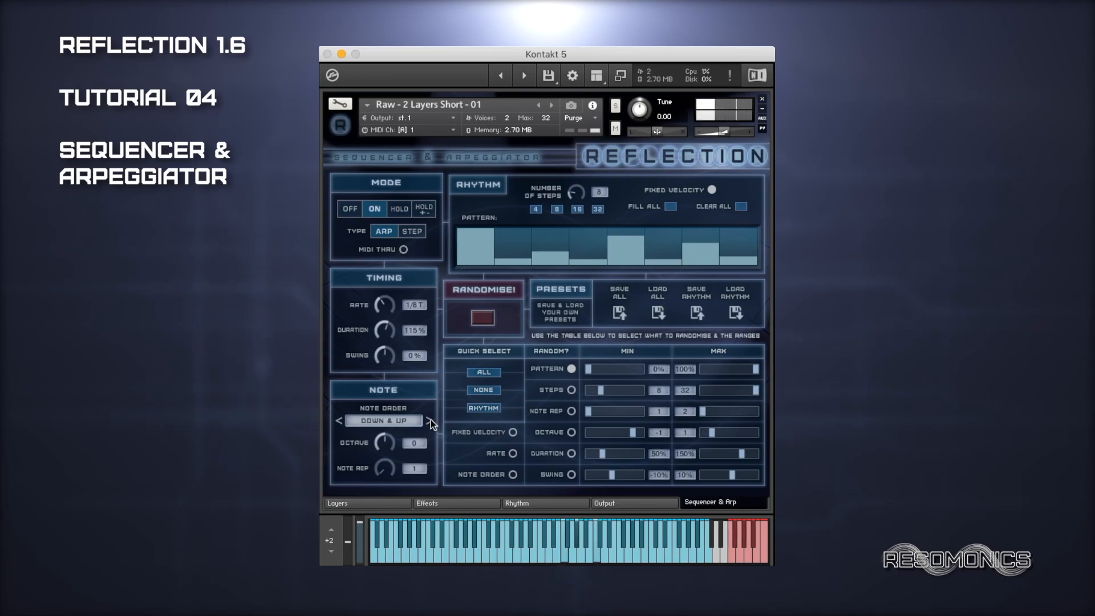
{"action": "left_click", "coordinate": [430, 420]}
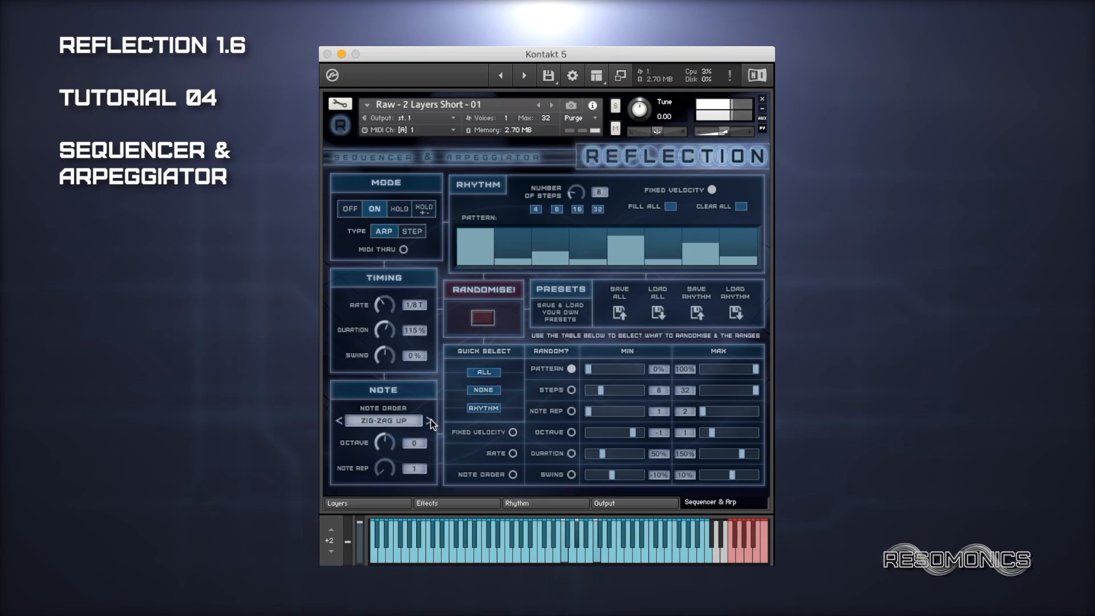
{"action": "left_click", "coordinate": [430, 420]}
{"action": "left_click", "coordinate": [430, 421]}
{"action": "left_click", "coordinate": [430, 420]}
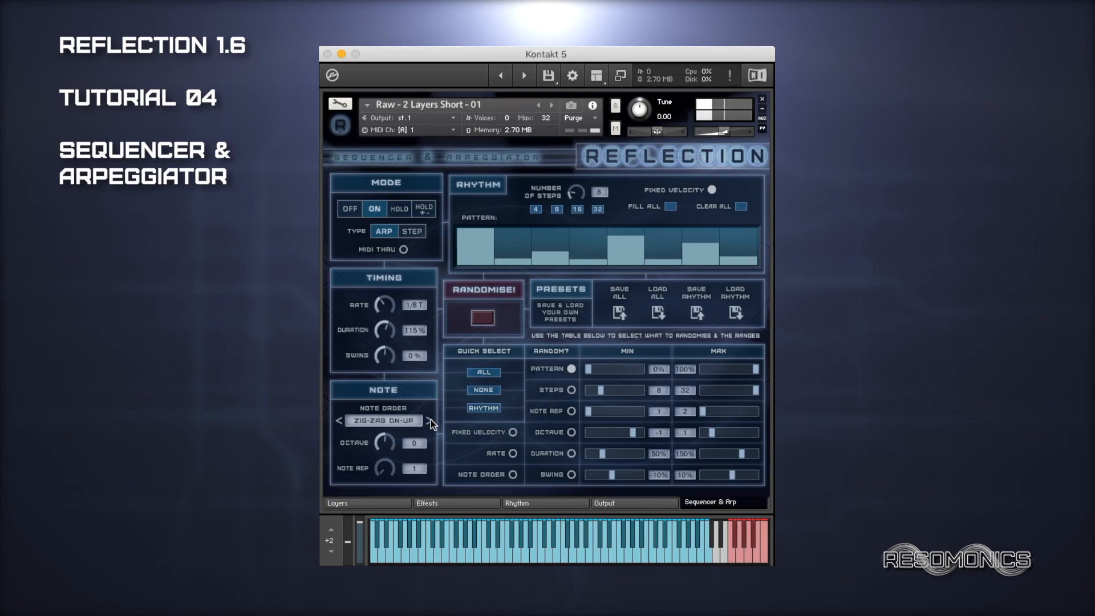
{"action": "left_click", "coordinate": [430, 421]}
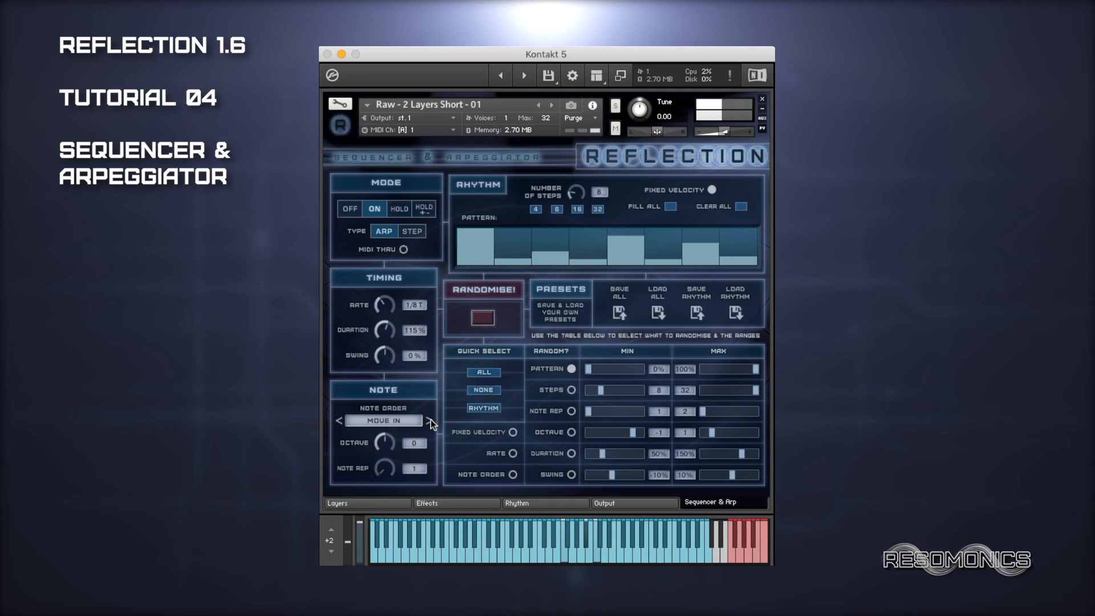
Step: Advance the note order past Move In and change it to Zig-Zag Up-Dn
{"action": "left_click", "coordinate": [431, 420]}
{"action": "left_click", "coordinate": [430, 420]}
{"action": "left_click", "coordinate": [383, 420]}
{"action": "left_click", "coordinate": [371, 441]}
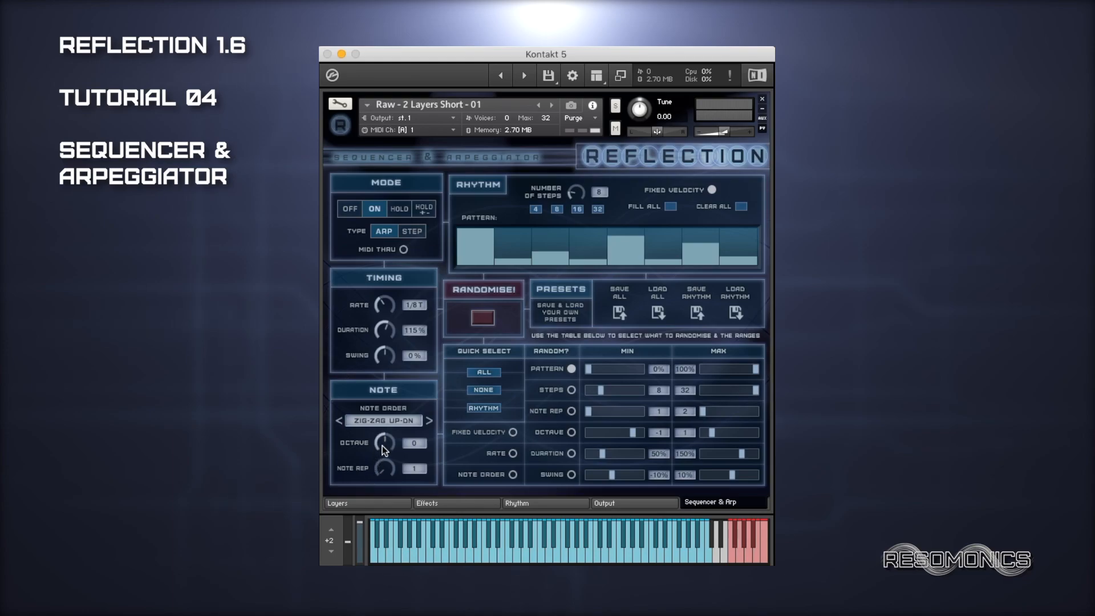
Step: Try different Octave ranges and a Note Rep of 2, ending with the Octave at -1
{"action": "left_click_drag", "start_coordinate": [386, 444], "coordinate": [386, 452]}
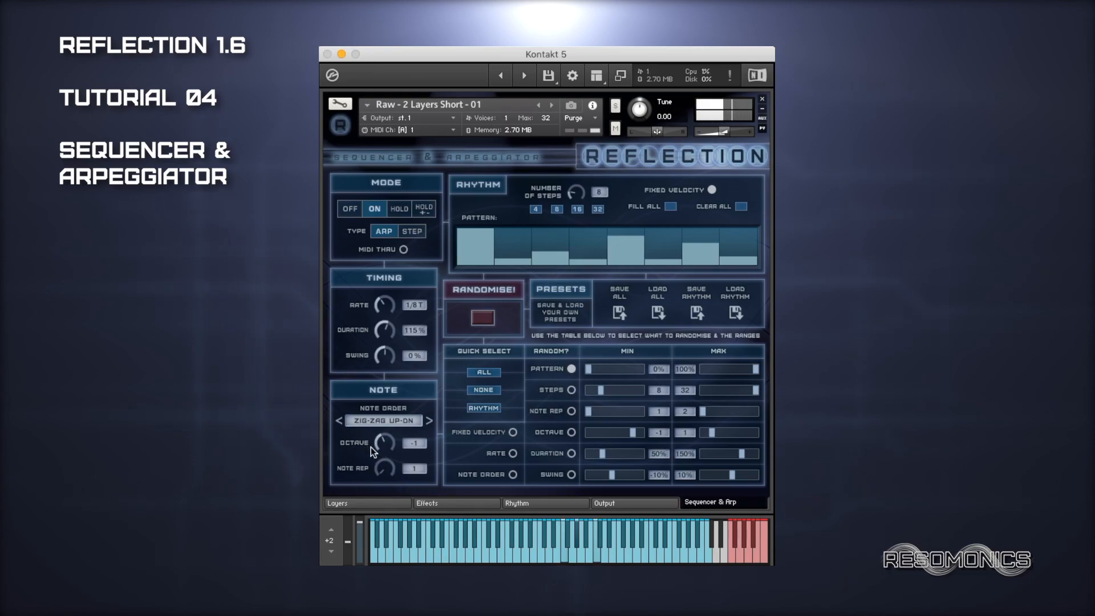
{"action": "left_click_drag", "start_coordinate": [380, 437], "coordinate": [380, 446]}
{"action": "left_click_drag", "start_coordinate": [386, 443], "coordinate": [387, 413]}
{"action": "left_click_drag", "start_coordinate": [381, 448], "coordinate": [381, 457]}
{"action": "left_click_drag", "start_coordinate": [381, 449], "coordinate": [377, 451]}
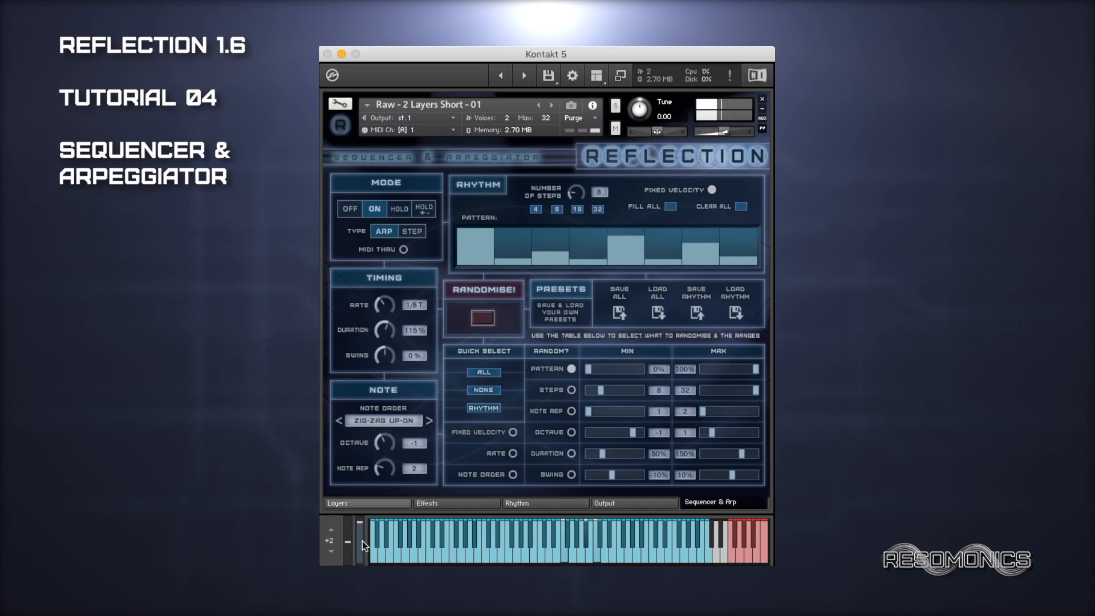
Step: Return the Note Rep to 1 and the Octave to 0, and lengthen the Duration to 138%
{"action": "left_click_drag", "start_coordinate": [383, 468], "coordinate": [381, 494]}
{"action": "left_click_drag", "start_coordinate": [384, 449], "coordinate": [376, 441]}
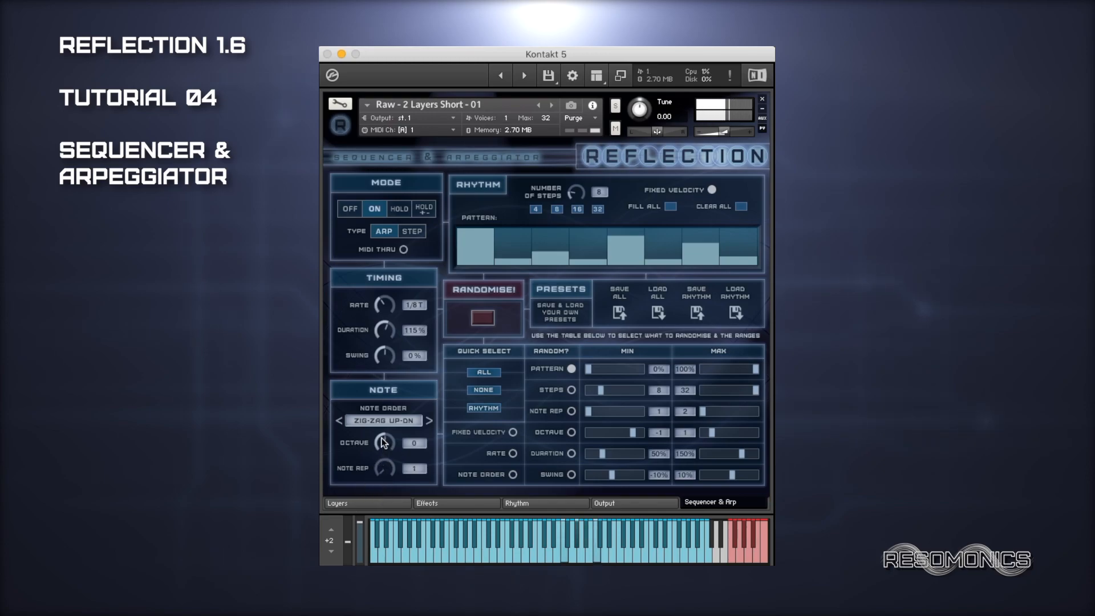
{"action": "left_click_drag", "start_coordinate": [399, 333], "coordinate": [389, 314]}
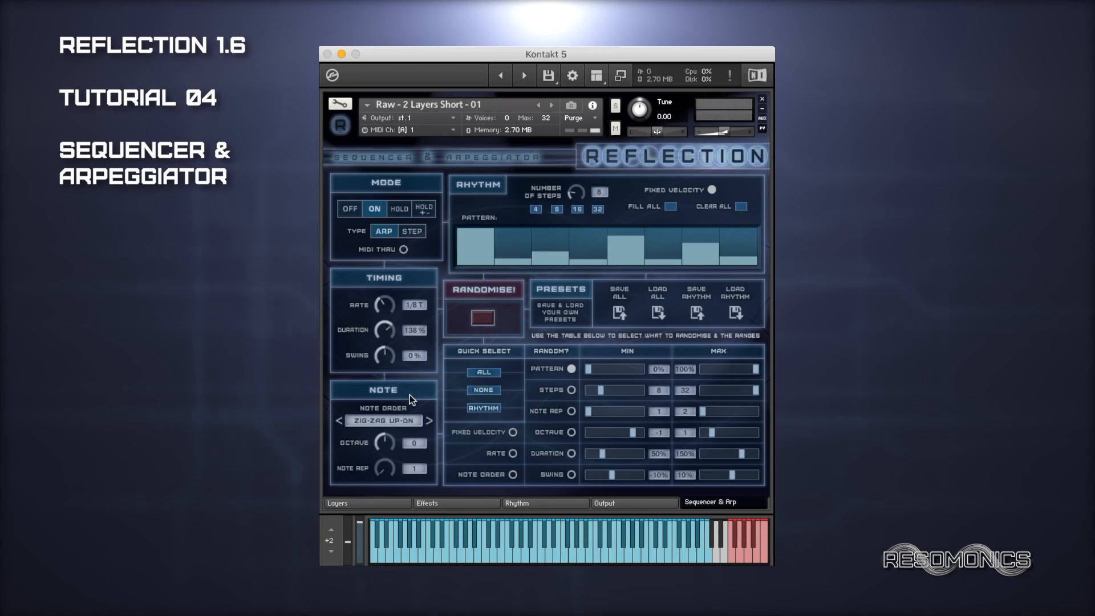
Step: Try the Step type with an Octave of -1, and restore the Octave to 0 and the type to Arp
{"action": "left_click", "coordinate": [412, 232]}
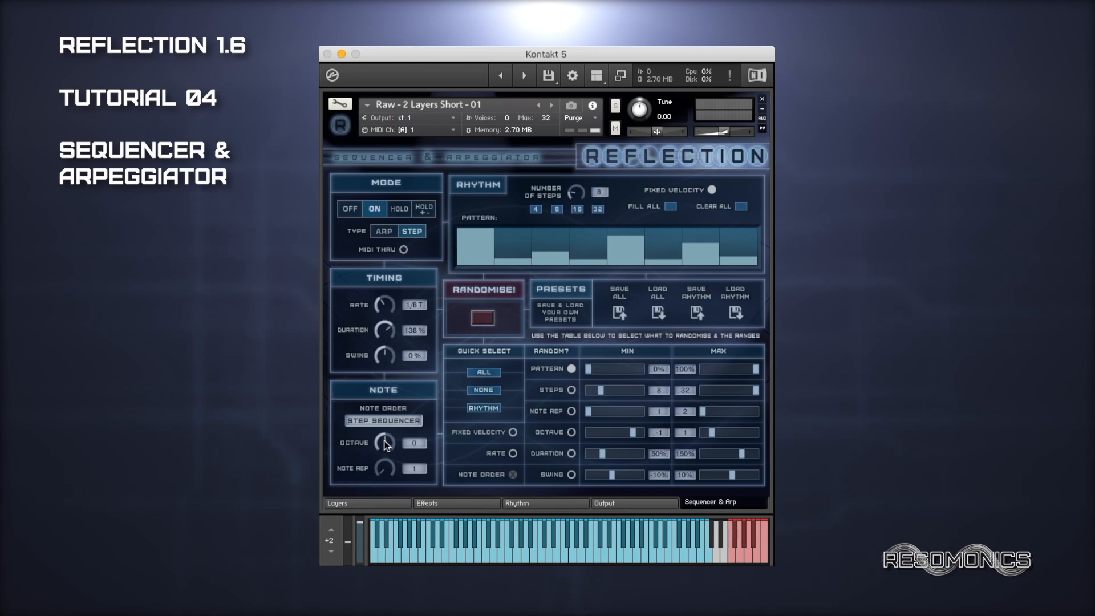
{"action": "left_click_drag", "start_coordinate": [382, 434], "coordinate": [377, 454]}
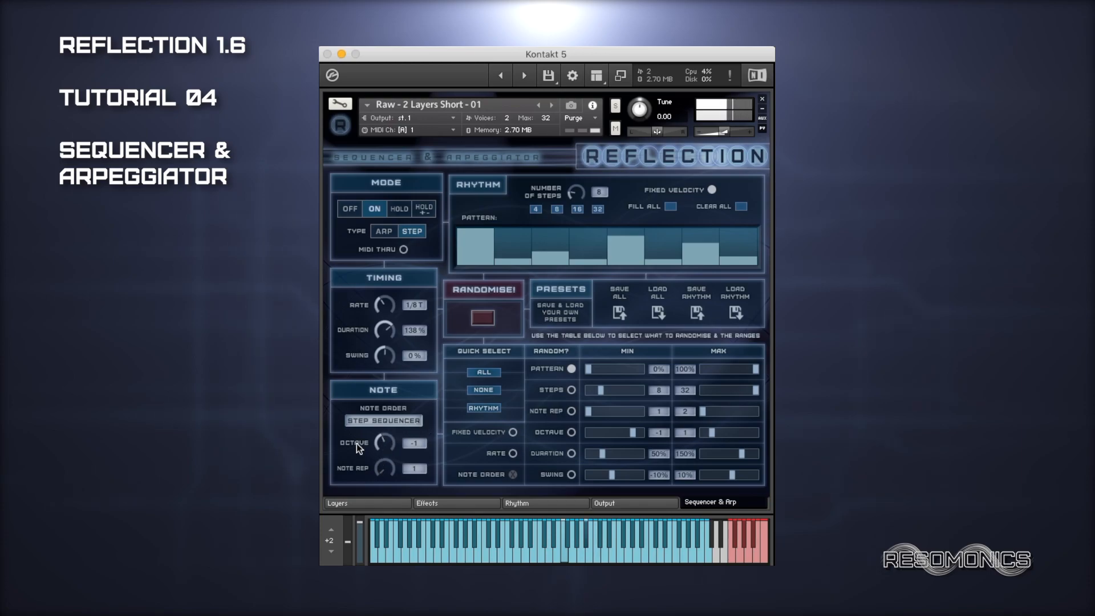
{"action": "left_click_drag", "start_coordinate": [387, 481], "coordinate": [387, 450]}
{"action": "left_click_drag", "start_coordinate": [385, 463], "coordinate": [385, 468]}
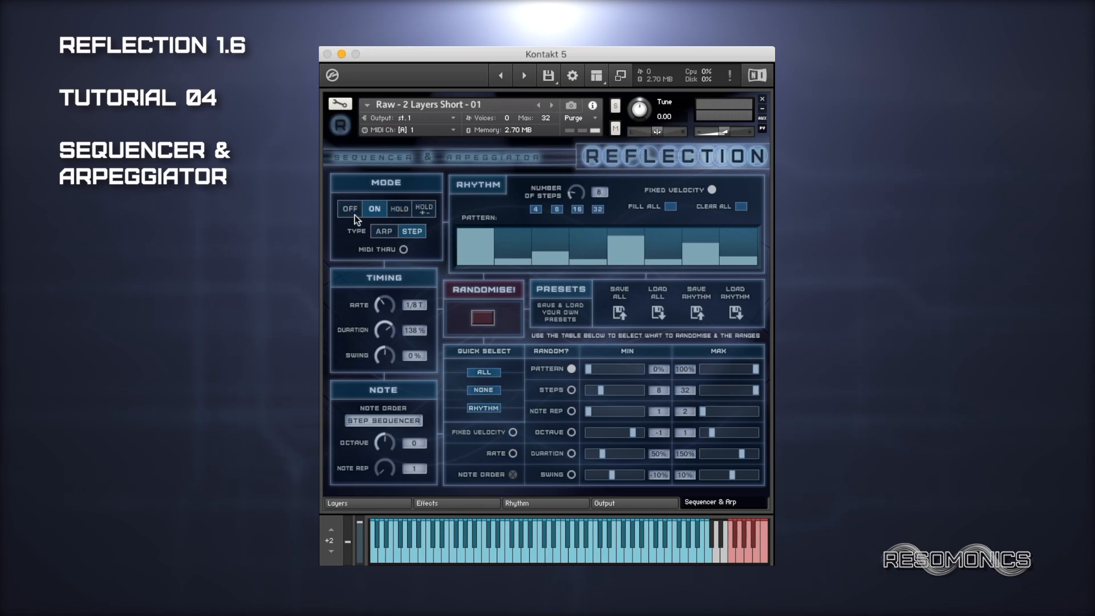
{"action": "left_click", "coordinate": [376, 232]}
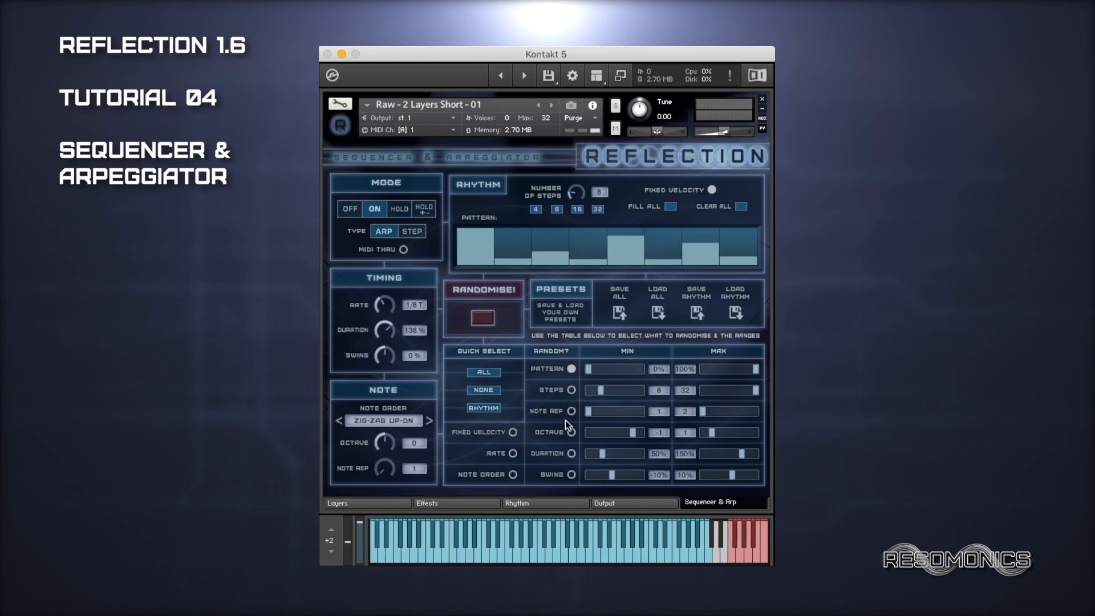
Step: Randomise the rhythm several times with Pattern as the only randomised setting
{"action": "left_click", "coordinate": [572, 390]}
{"action": "left_click", "coordinate": [484, 317]}
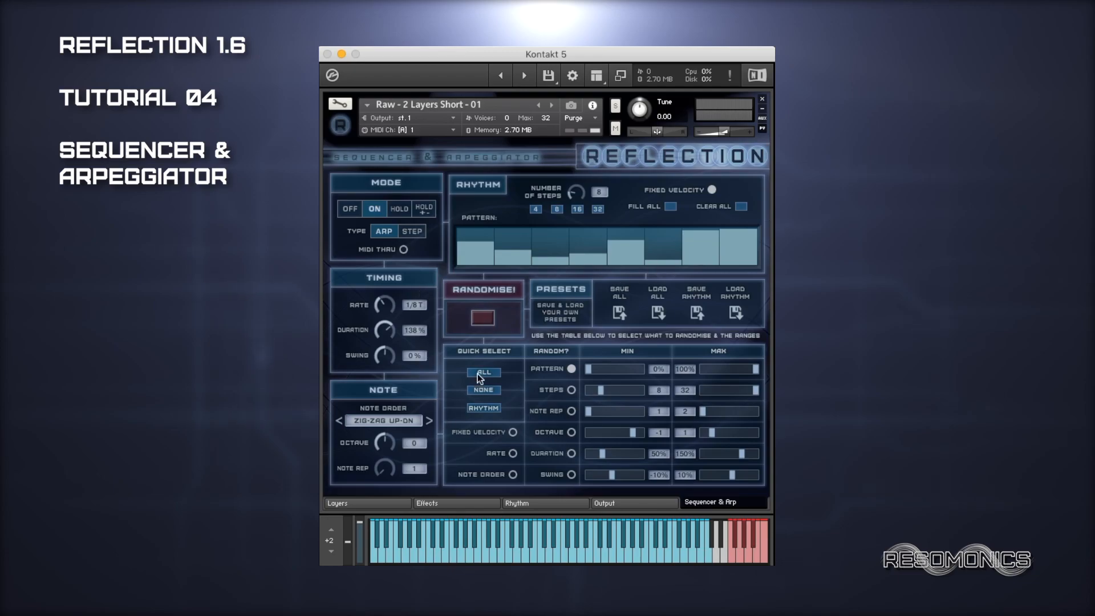
{"action": "left_click", "coordinate": [475, 320]}
{"action": "left_click", "coordinate": [474, 320]}
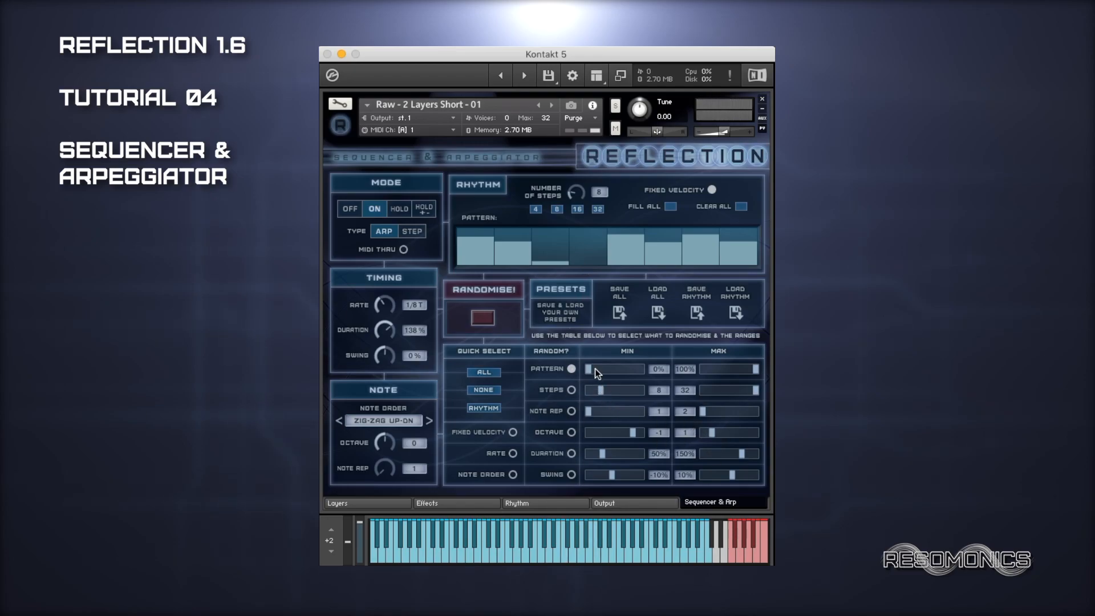
Step: Raise the Pattern randomisation minimum to 15% and randomise the rhythm several times
{"action": "mouse_move", "coordinate": [594, 369]}
{"action": "left_mouse_down"}
{"action": "mouse_move", "coordinate": [614, 368]}
{"action": "mouse_move", "coordinate": [602, 368]}
{"action": "left_mouse_up"}
{"action": "left_click", "coordinate": [482, 317]}
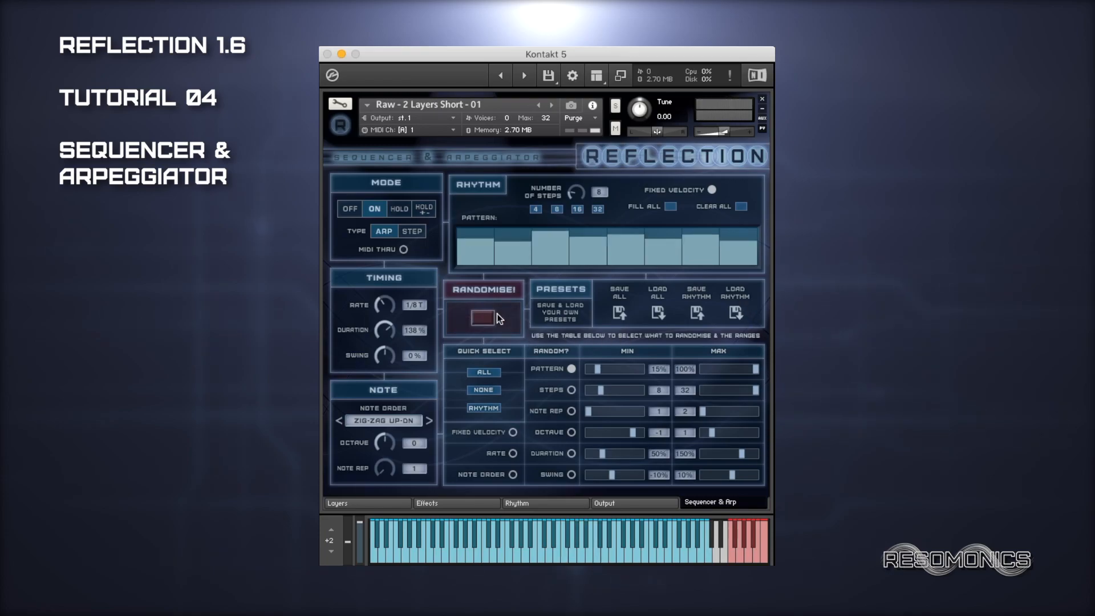
{"action": "left_click", "coordinate": [484, 325]}
{"action": "left_click", "coordinate": [478, 321]}
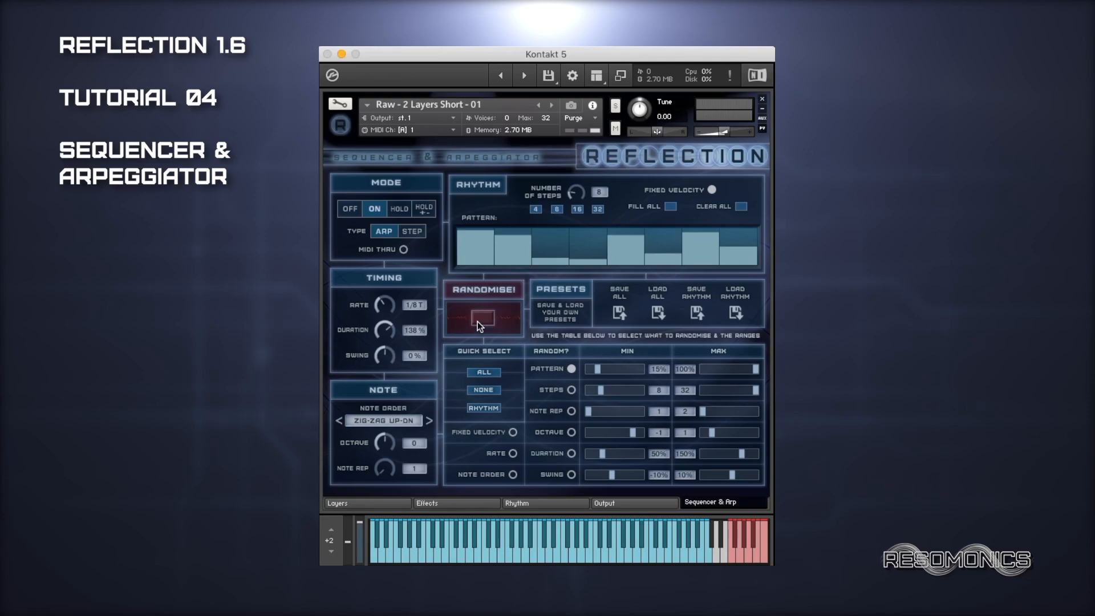
{"action": "left_click", "coordinate": [478, 321]}
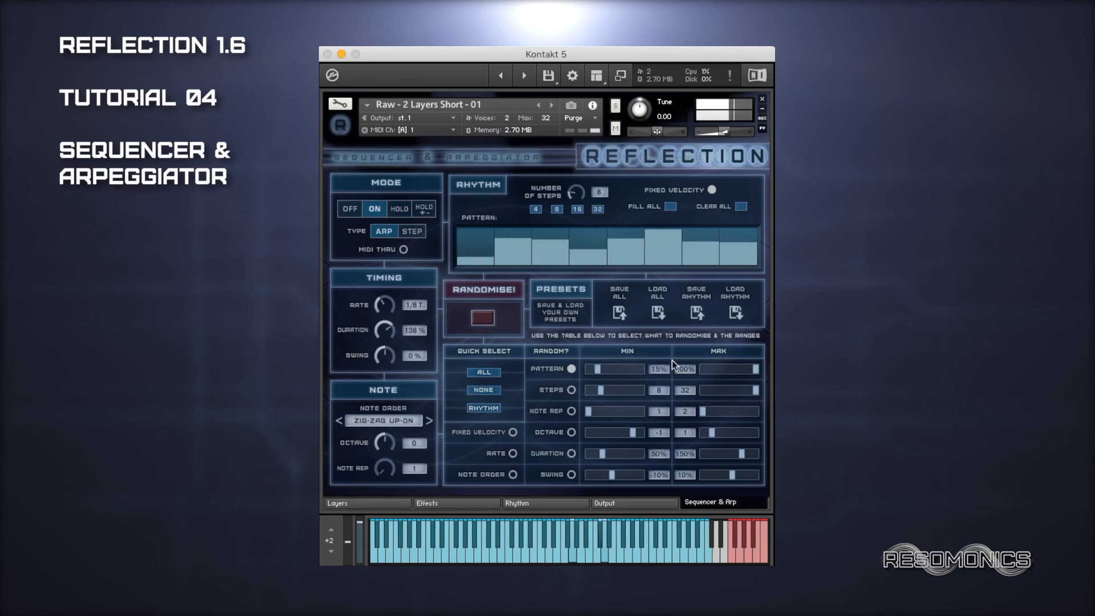
Step: Lower the Pattern randomisation maximum to 61% and randomise the rhythm again
{"action": "left_click_drag", "start_coordinate": [752, 371], "coordinate": [730, 370]}
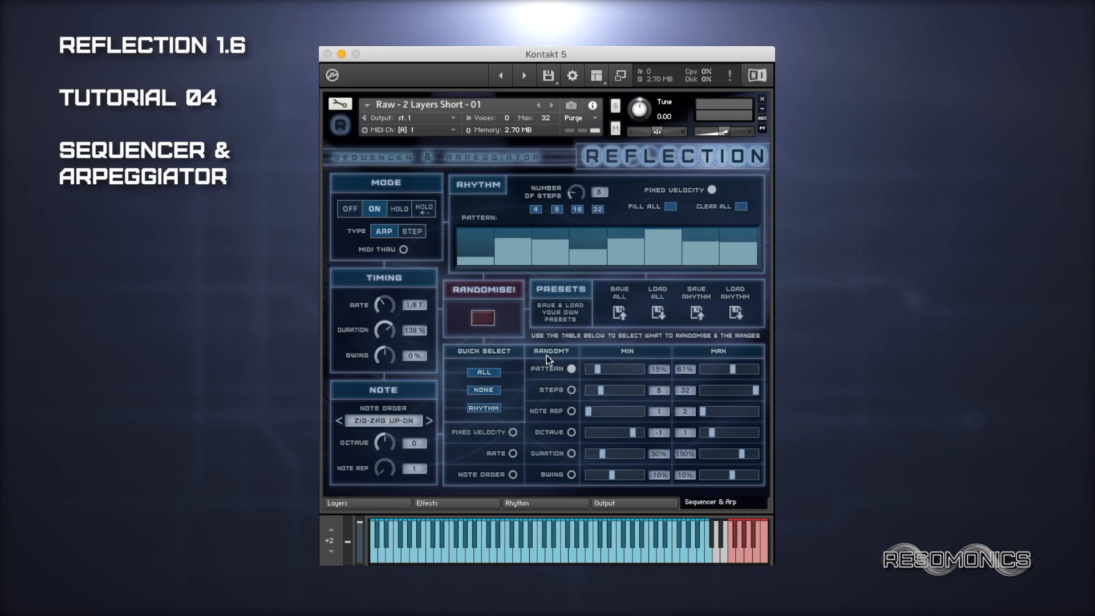
{"action": "left_click", "coordinate": [482, 319]}
{"action": "left_click", "coordinate": [482, 320]}
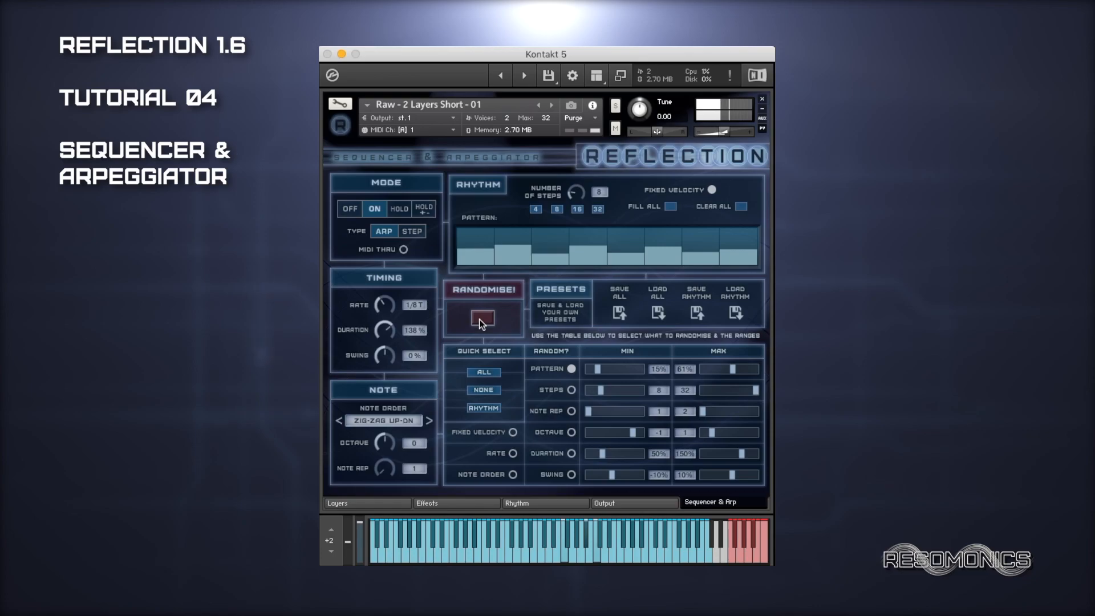
Step: Restore the Pattern randomisation range to 0%–100% and randomise the rhythm
{"action": "left_click_drag", "start_coordinate": [597, 369], "coordinate": [480, 375]}
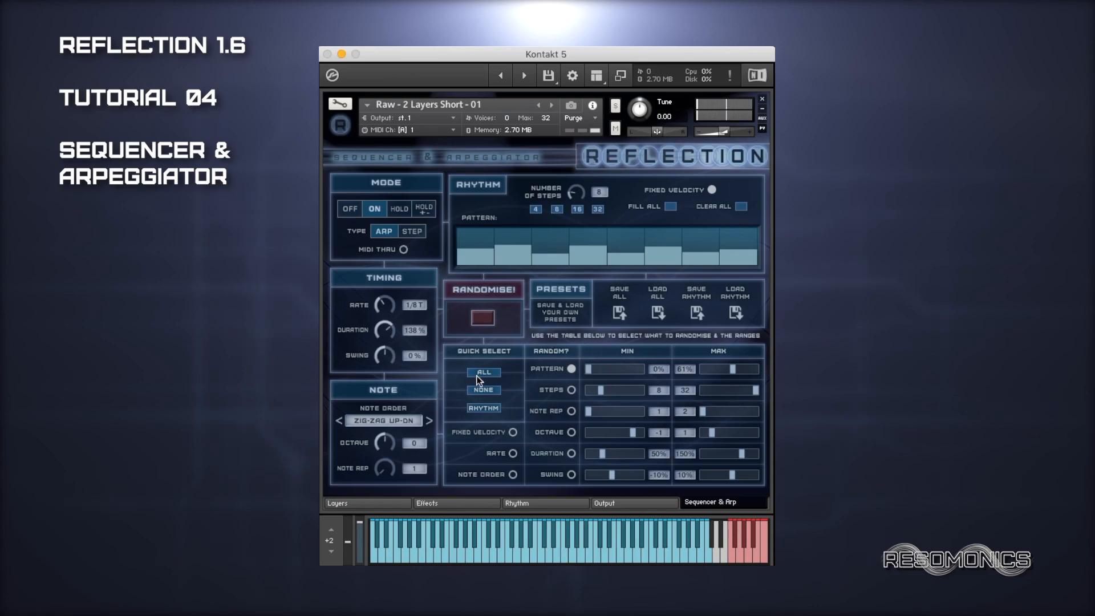
{"action": "left_click_drag", "start_coordinate": [737, 368], "coordinate": [737, 364]}
{"action": "left_click", "coordinate": [487, 320]}
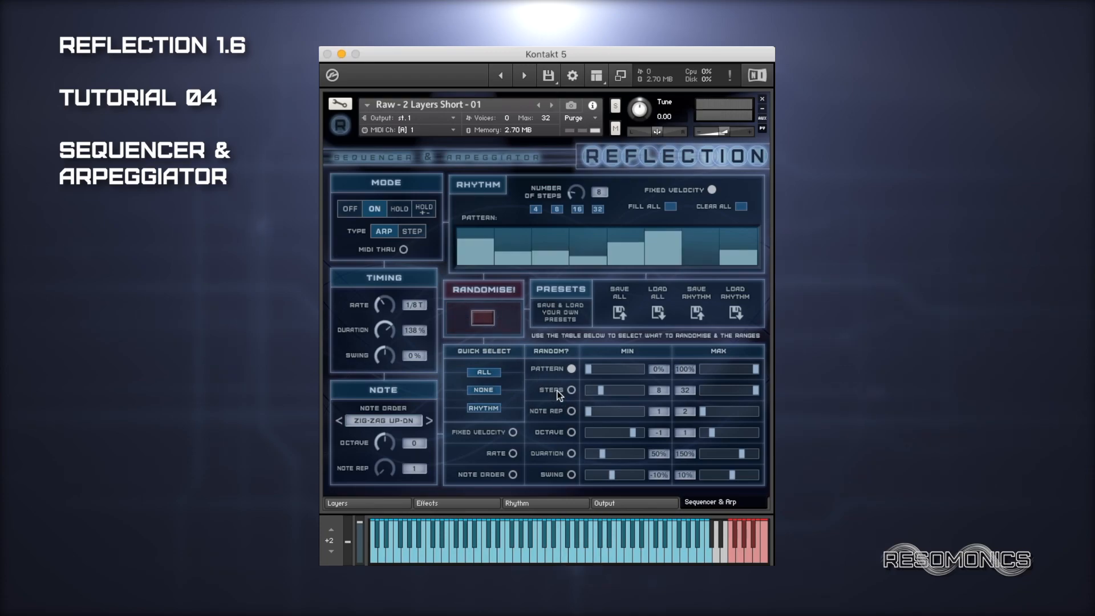
Step: Include Steps in the randomisation with a range of 8 to 32 and randomise several times
{"action": "left_click", "coordinate": [476, 317]}
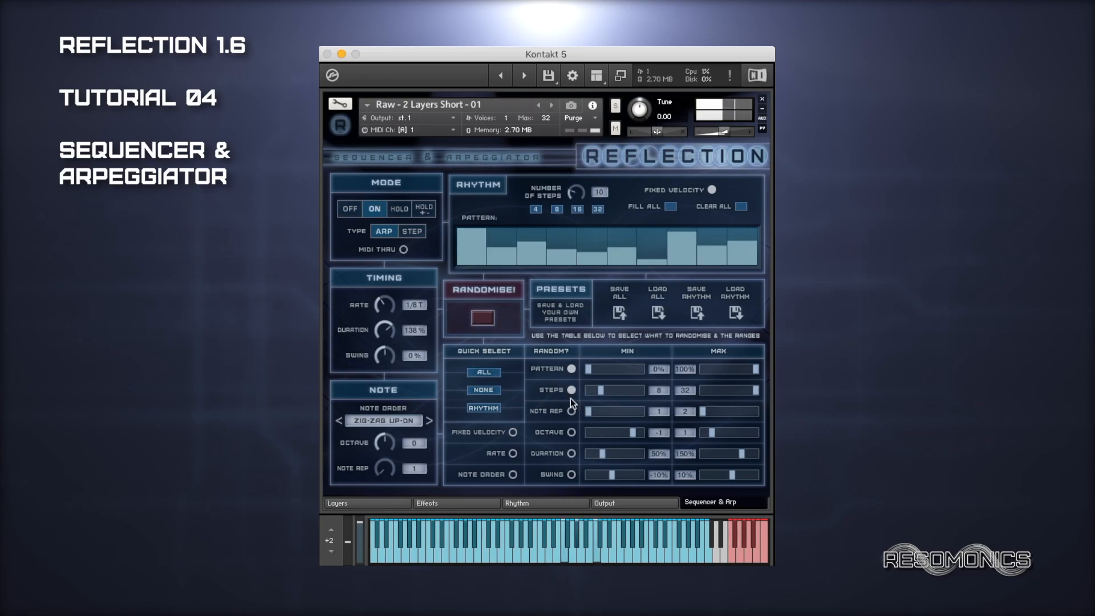
{"action": "left_click", "coordinate": [482, 318]}
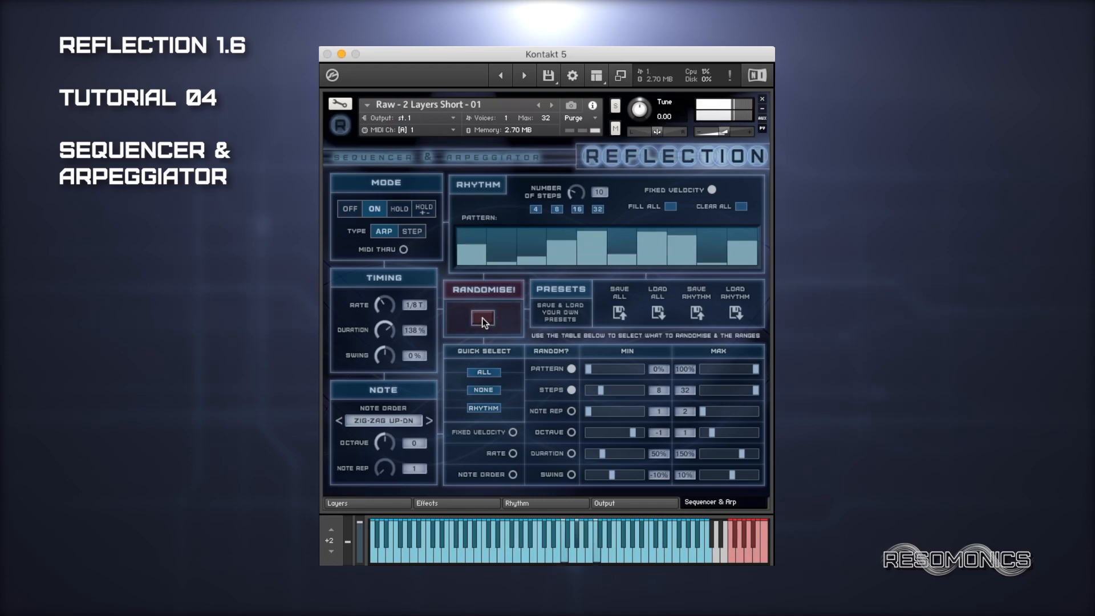
{"action": "left_click", "coordinate": [481, 318]}
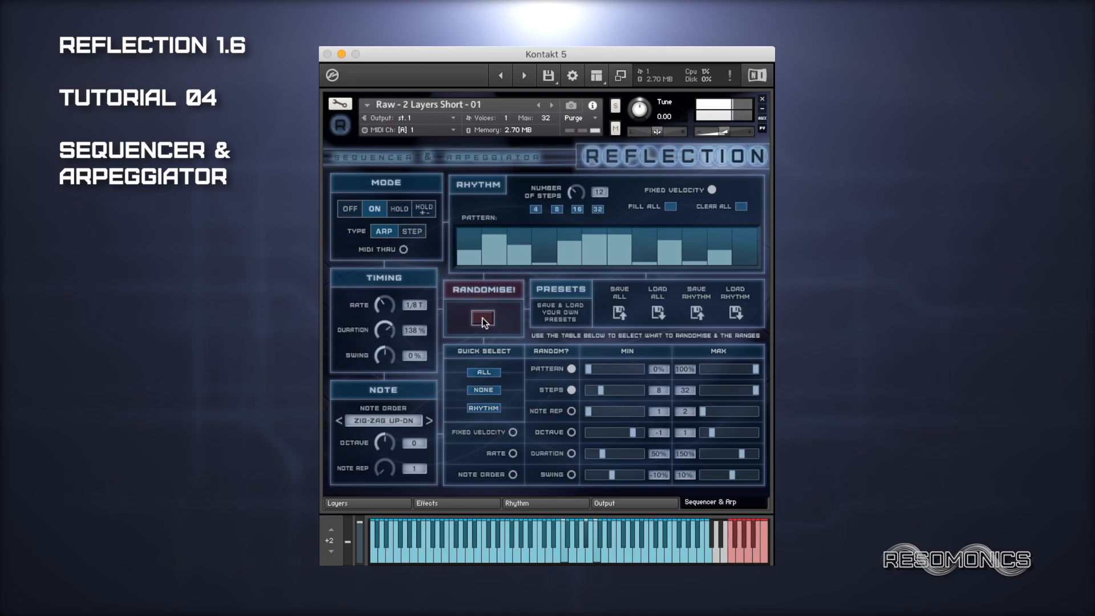
{"action": "left_click", "coordinate": [481, 317]}
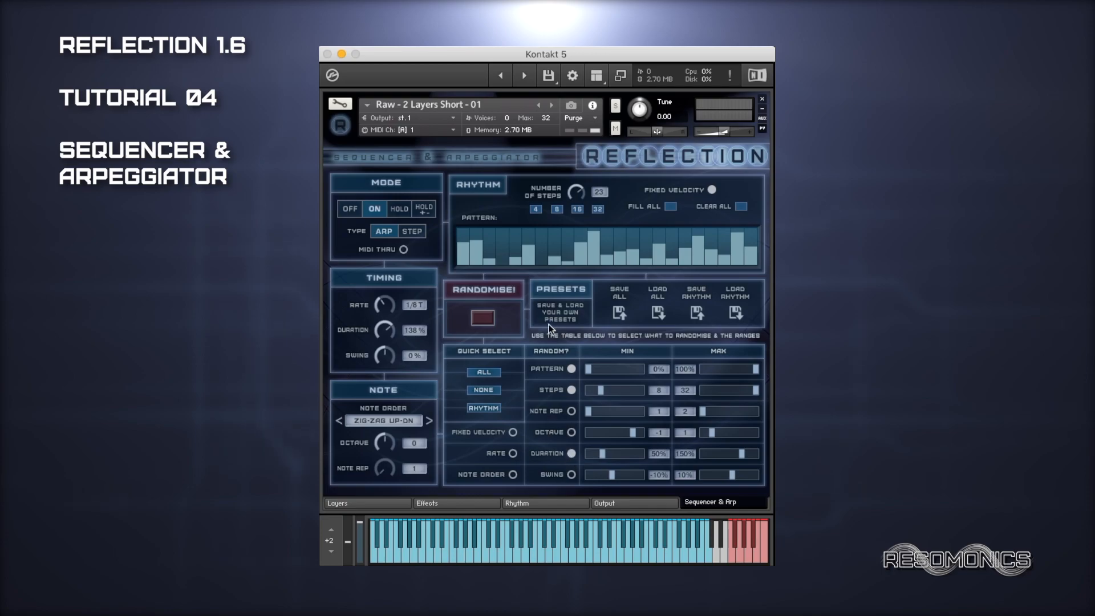
Step: Include Duration and Note Order in the randomisation, and randomise the settings
{"action": "left_click", "coordinate": [476, 317]}
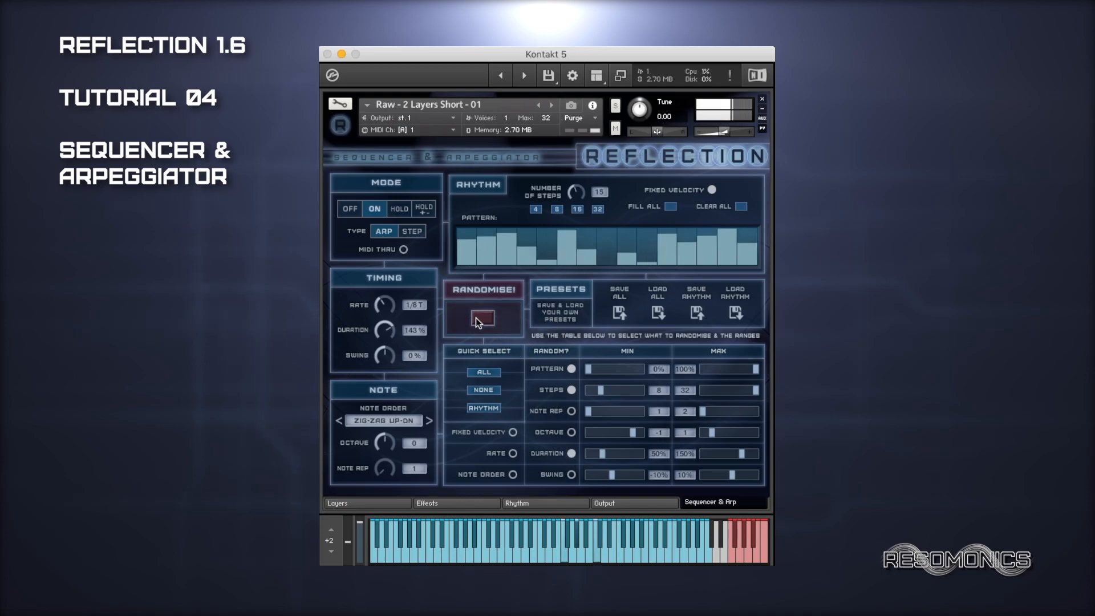
{"action": "left_click", "coordinate": [476, 317]}
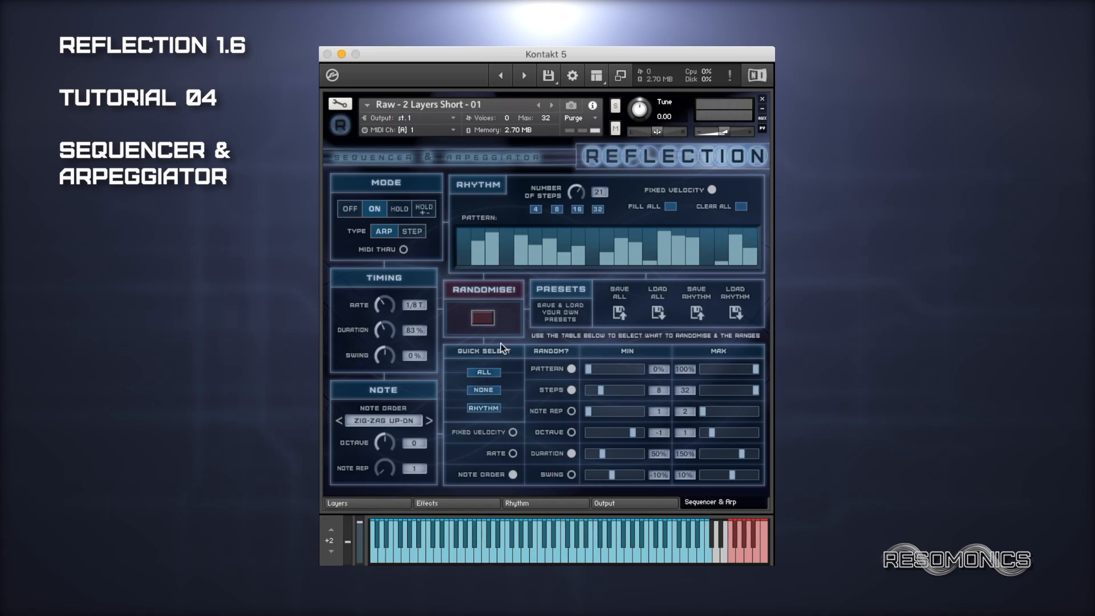
{"action": "left_click", "coordinate": [482, 320]}
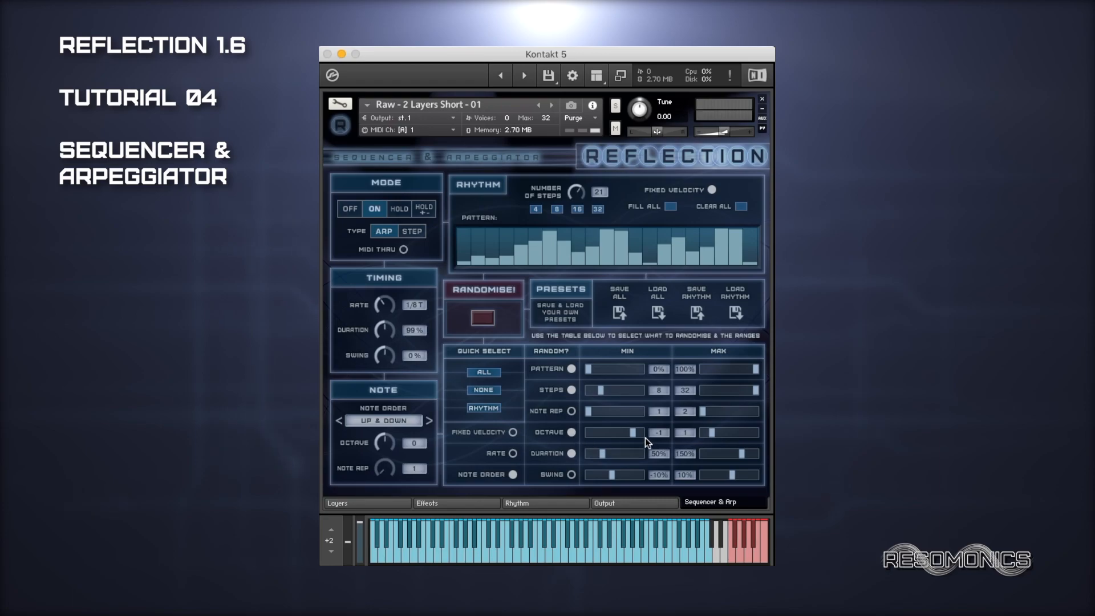
Step: Include Octave in the randomisation with a minimum of -3 and a maximum of 0, and randomise
{"action": "left_click_drag", "start_coordinate": [711, 433], "coordinate": [699, 434]}
{"action": "left_click", "coordinate": [477, 319]}
{"action": "left_click", "coordinate": [480, 321]}
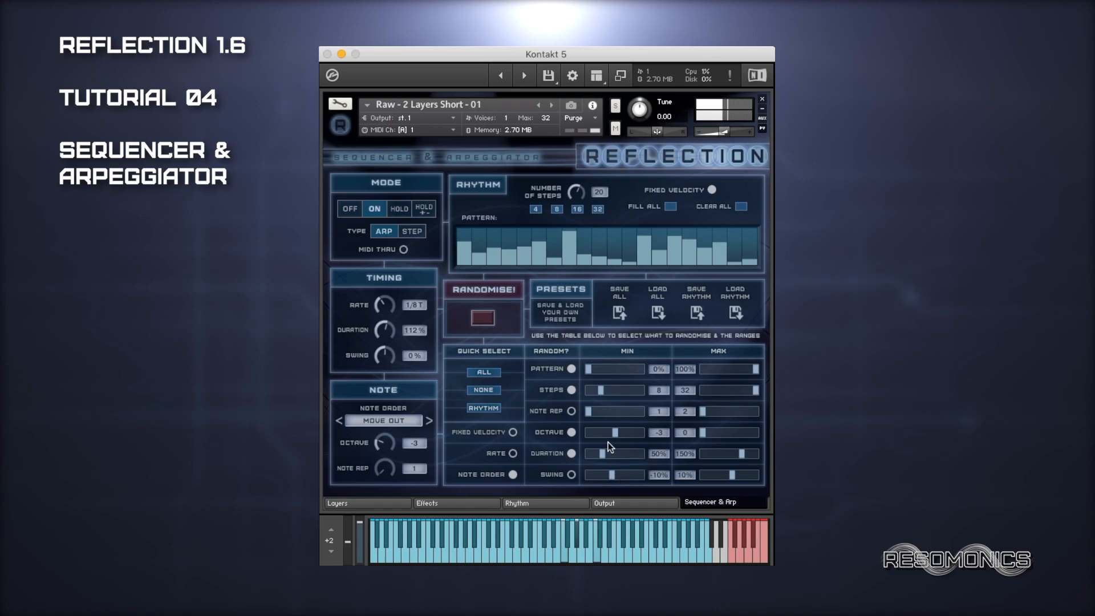
Step: Change the Octave randomisation minimum to -2 and randomise the settings again
{"action": "left_click_drag", "start_coordinate": [618, 435], "coordinate": [624, 435]}
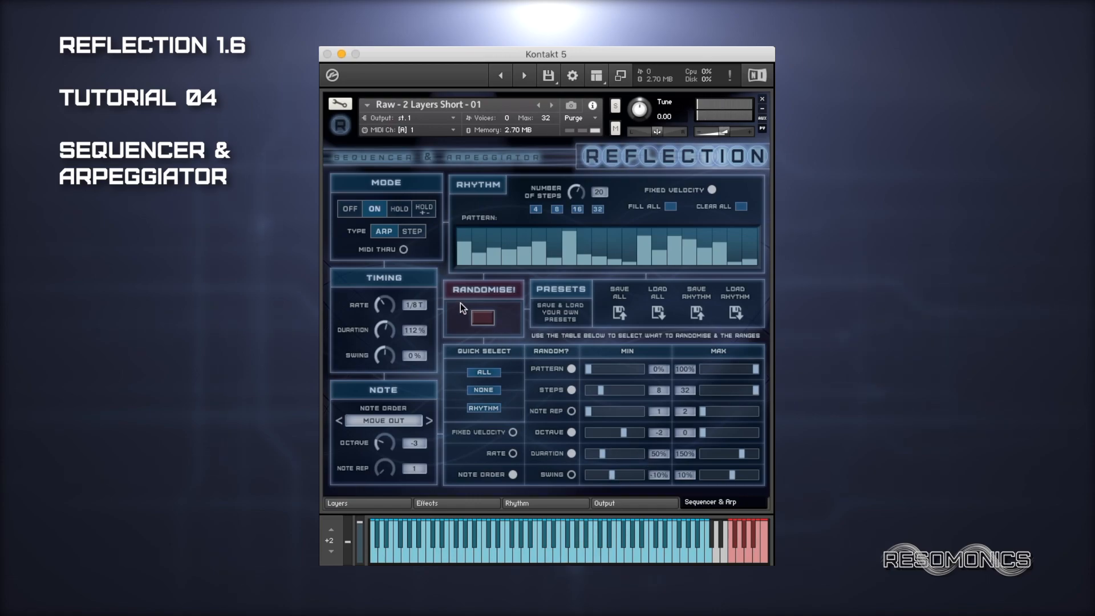
{"action": "left_click", "coordinate": [481, 319]}
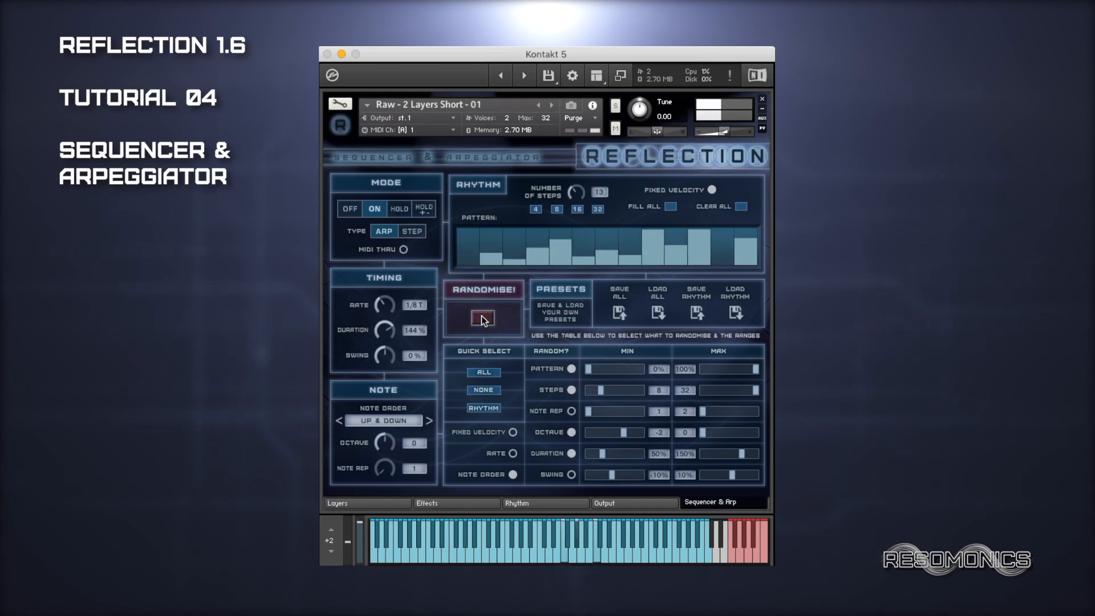
{"action": "left_click", "coordinate": [482, 317]}
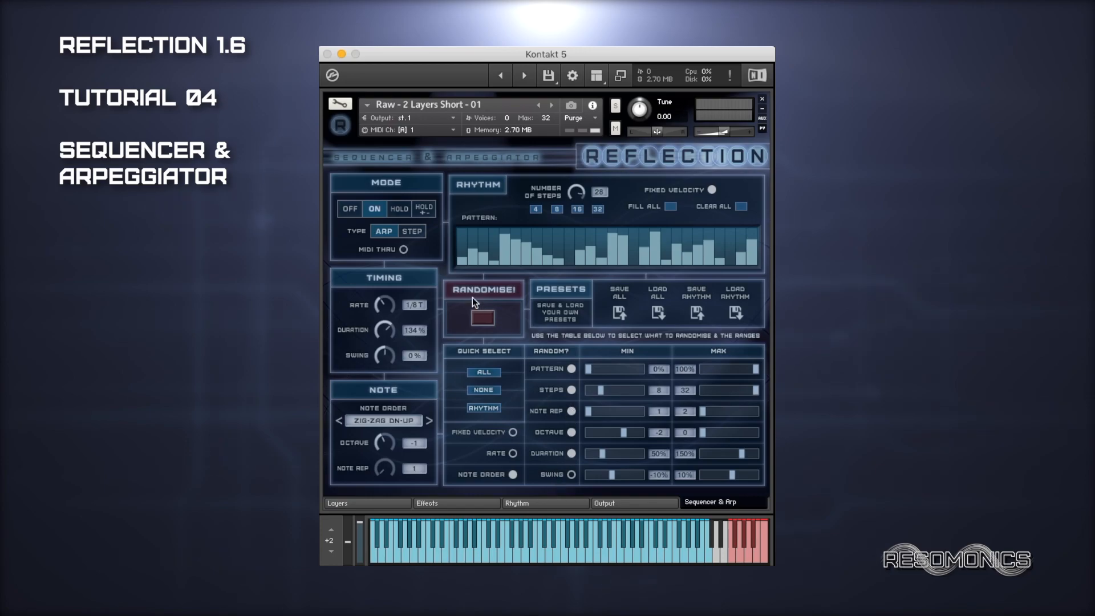
Step: Include Note Rep with a maximum of 3 and Rate in the randomisation, and randomise the settings
{"action": "left_click", "coordinate": [478, 317]}
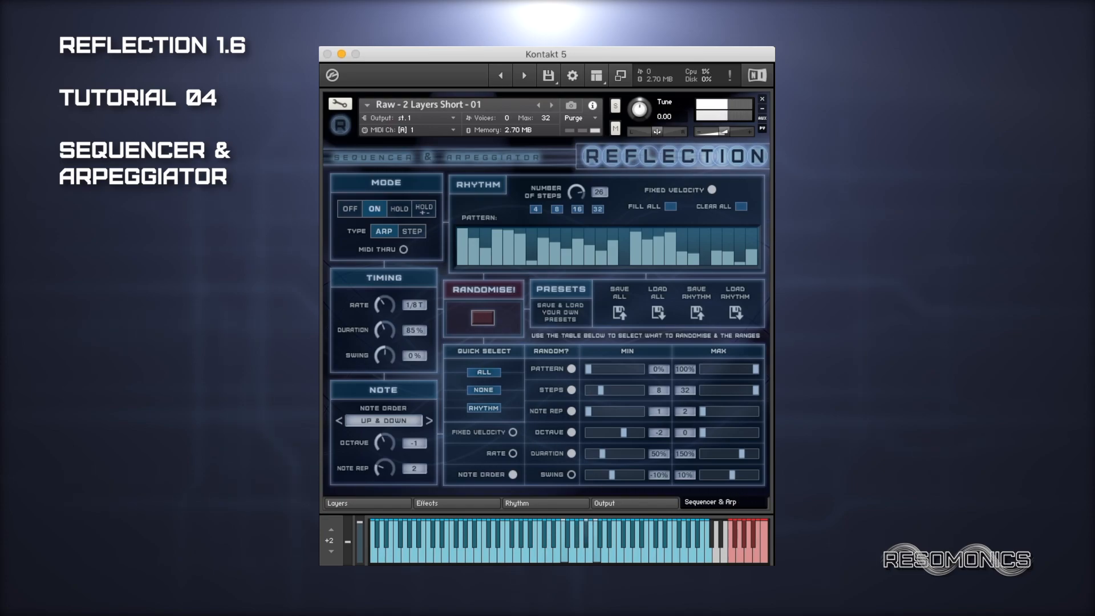
{"action": "left_click_drag", "start_coordinate": [702, 412], "coordinate": [713, 411]}
{"action": "left_click", "coordinate": [513, 453]}
{"action": "left_click", "coordinate": [482, 318]}
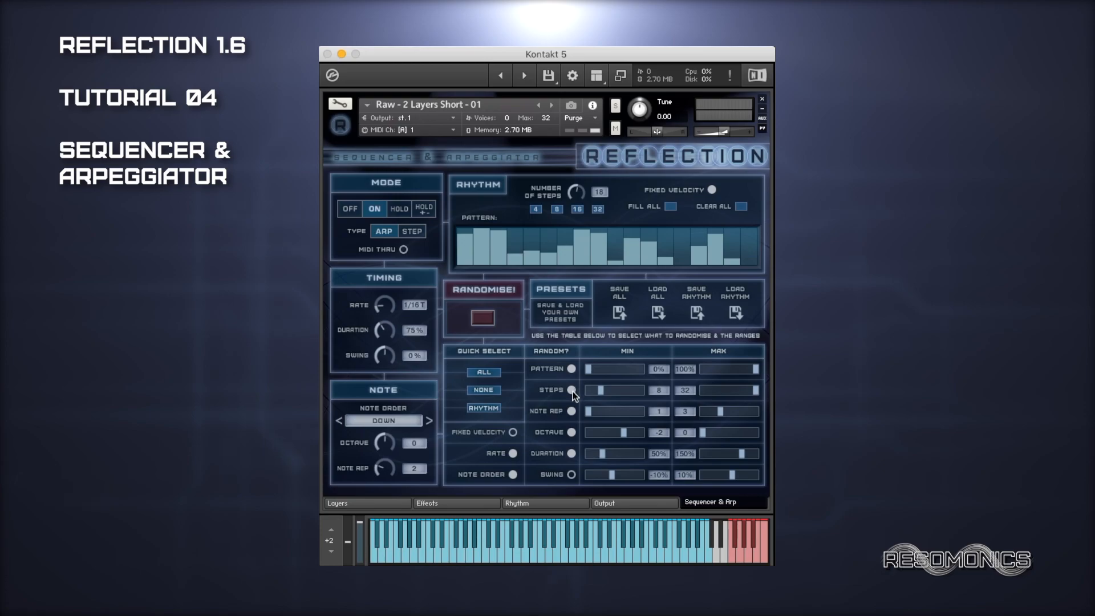
Step: Exclude Steps from the randomisation, fix the number of steps at 8, and randomise the other settings several times
{"action": "left_click", "coordinate": [554, 211]}
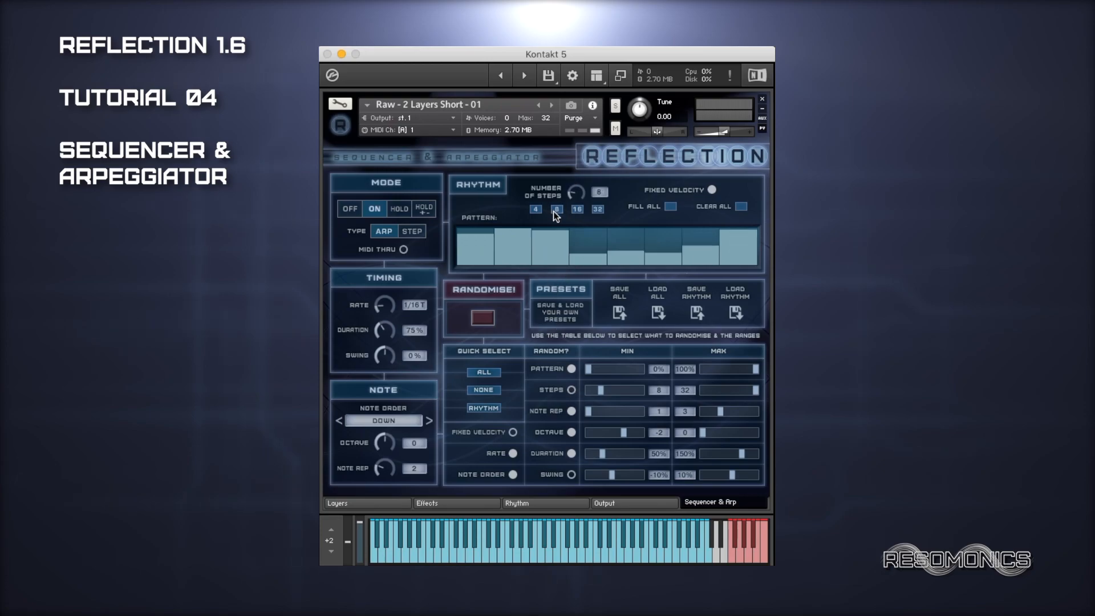
{"action": "left_click", "coordinate": [482, 318]}
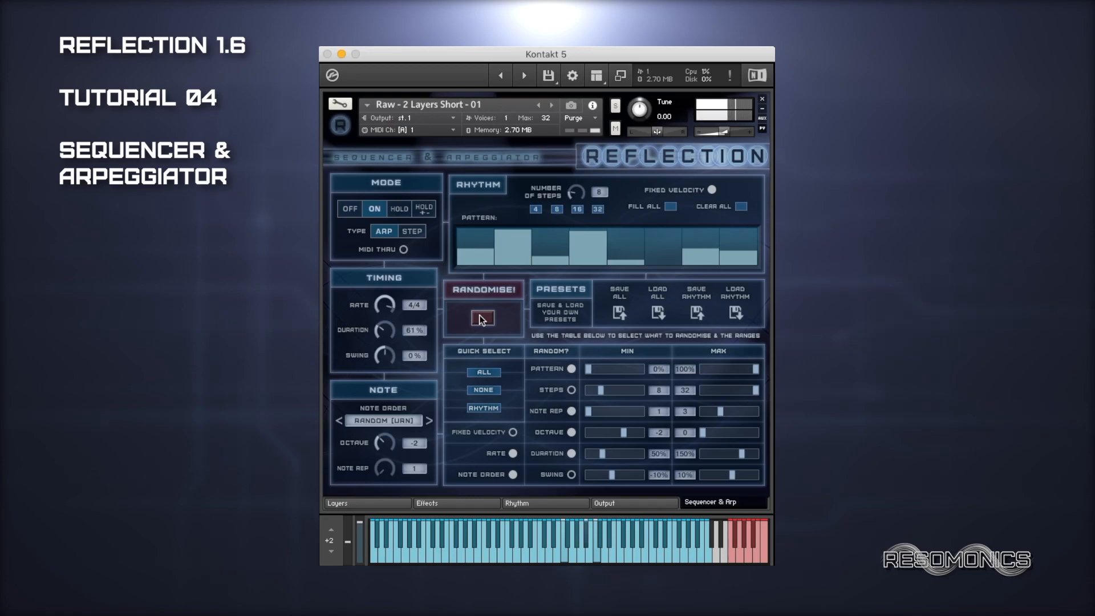
{"action": "left_click", "coordinate": [482, 318]}
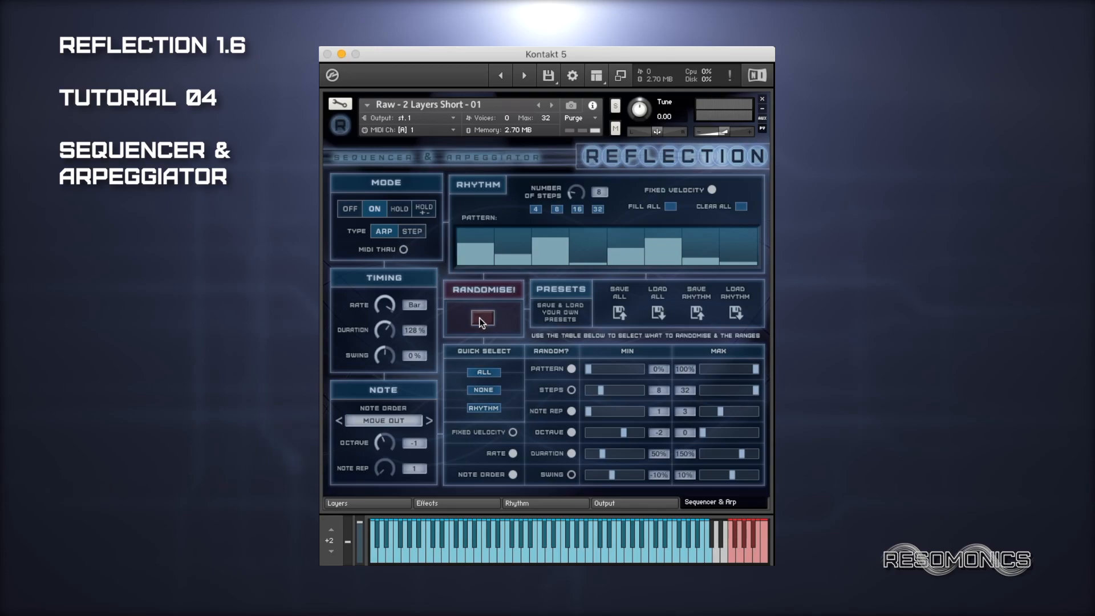
{"action": "left_click", "coordinate": [479, 318]}
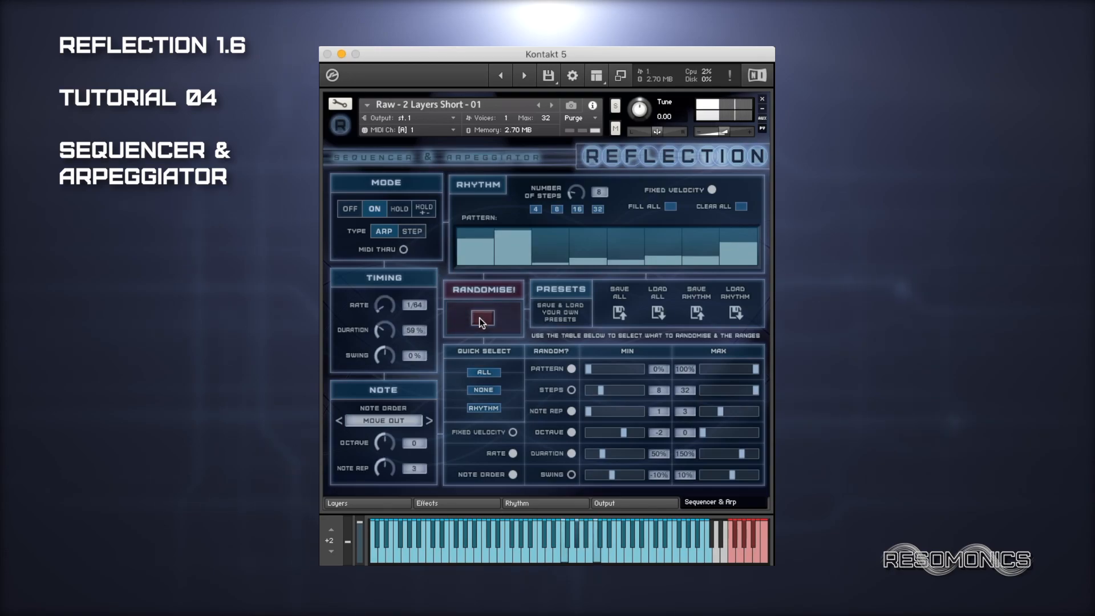
Step: Randomise the settings again, exclude Octave from the randomisation and set the octave to 0
{"action": "left_click", "coordinate": [479, 317]}
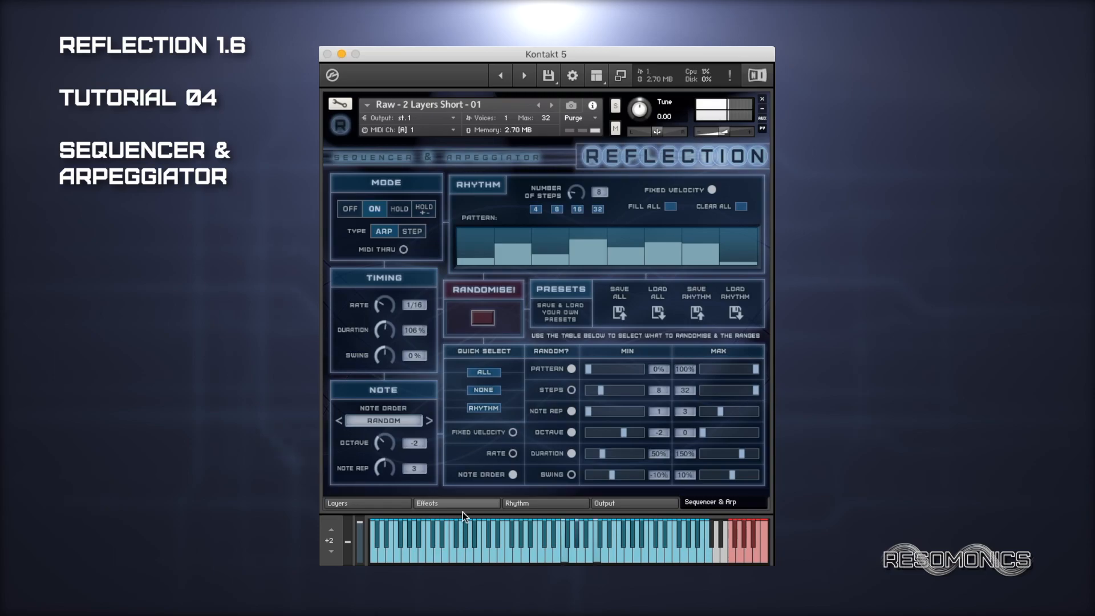
{"action": "left_click", "coordinate": [571, 432]}
{"action": "left_click_drag", "start_coordinate": [393, 445], "coordinate": [391, 443]}
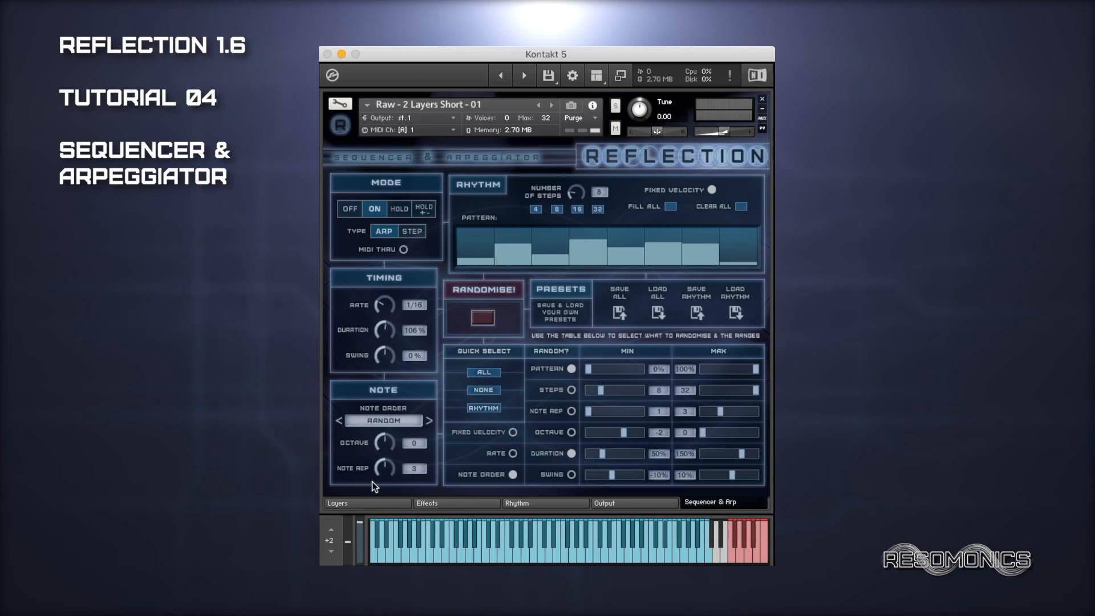
Step: Set Note Rep to 2 and randomise the pattern, duration and note order three times
{"action": "left_click_drag", "start_coordinate": [382, 478], "coordinate": [383, 491]}
{"action": "left_click", "coordinate": [481, 318]}
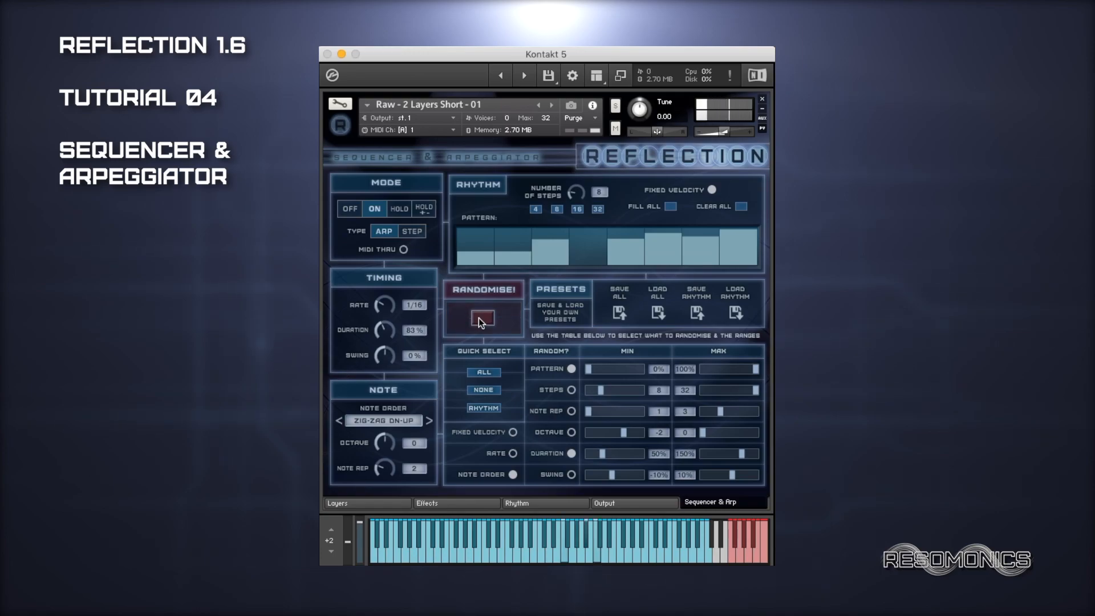
{"action": "left_click", "coordinate": [479, 318]}
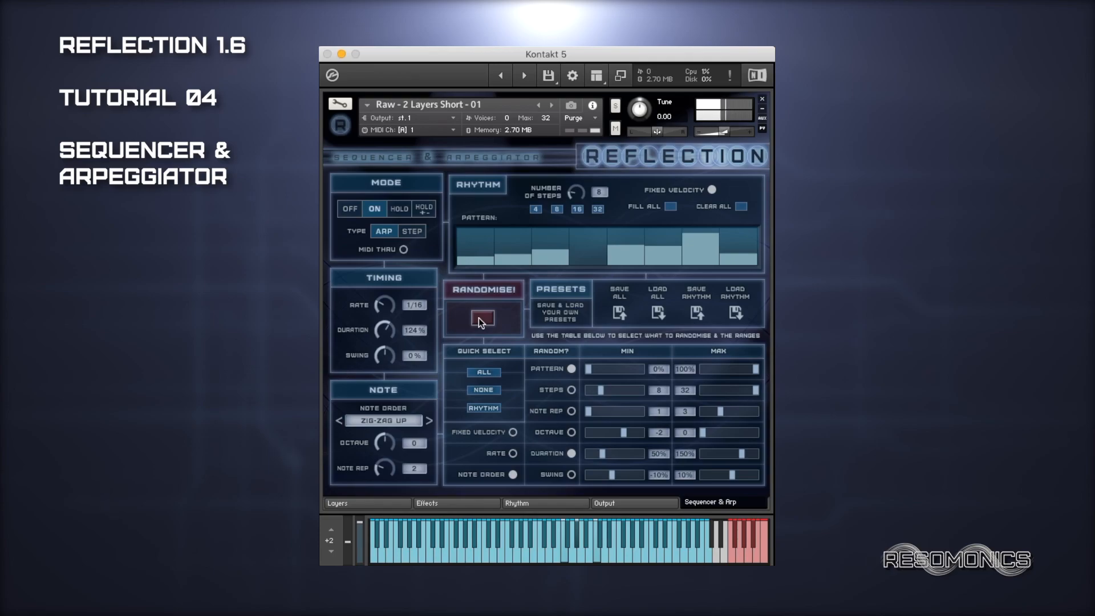
{"action": "left_click", "coordinate": [480, 318]}
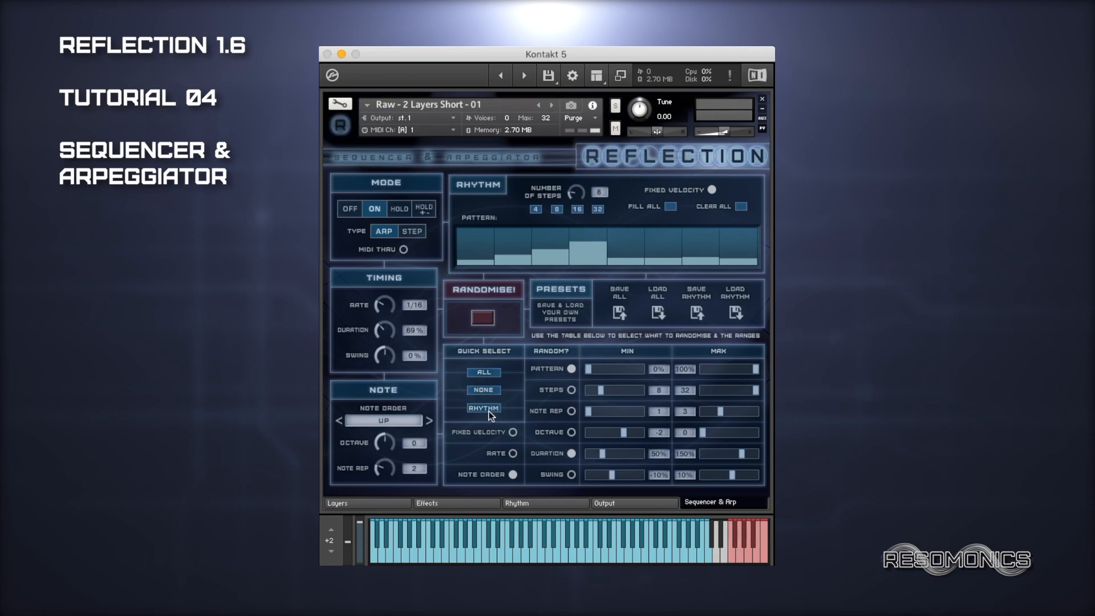
Step: Try the All, None and Rhythm quick selections, ending with All settings included in the randomisation
{"action": "left_click", "coordinate": [482, 373]}
{"action": "left_click", "coordinate": [490, 391]}
{"action": "left_click", "coordinate": [479, 410]}
{"action": "left_click", "coordinate": [476, 372]}
Step: Randomise all the sequencer settings five times to audition different arpeggio patterns
{"action": "left_click", "coordinate": [485, 321]}
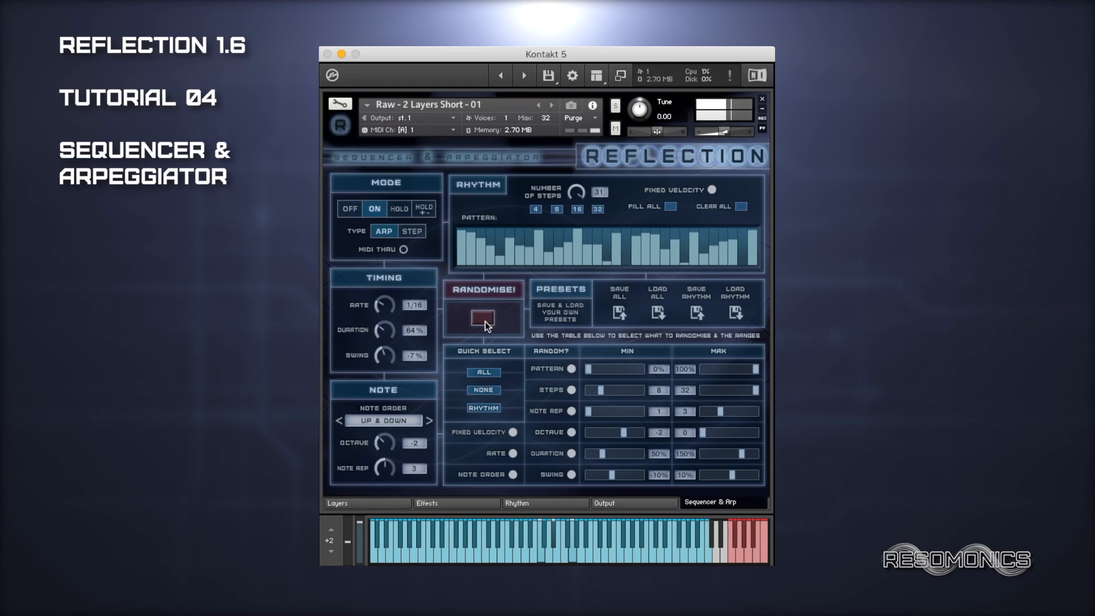
{"action": "left_click", "coordinate": [484, 320]}
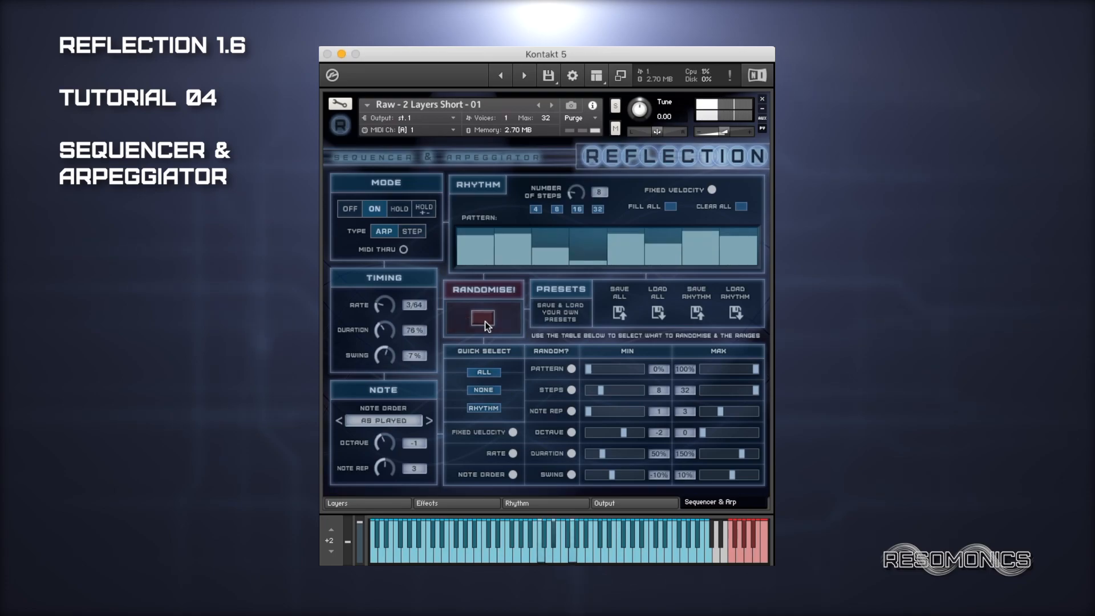
{"action": "left_click", "coordinate": [485, 320]}
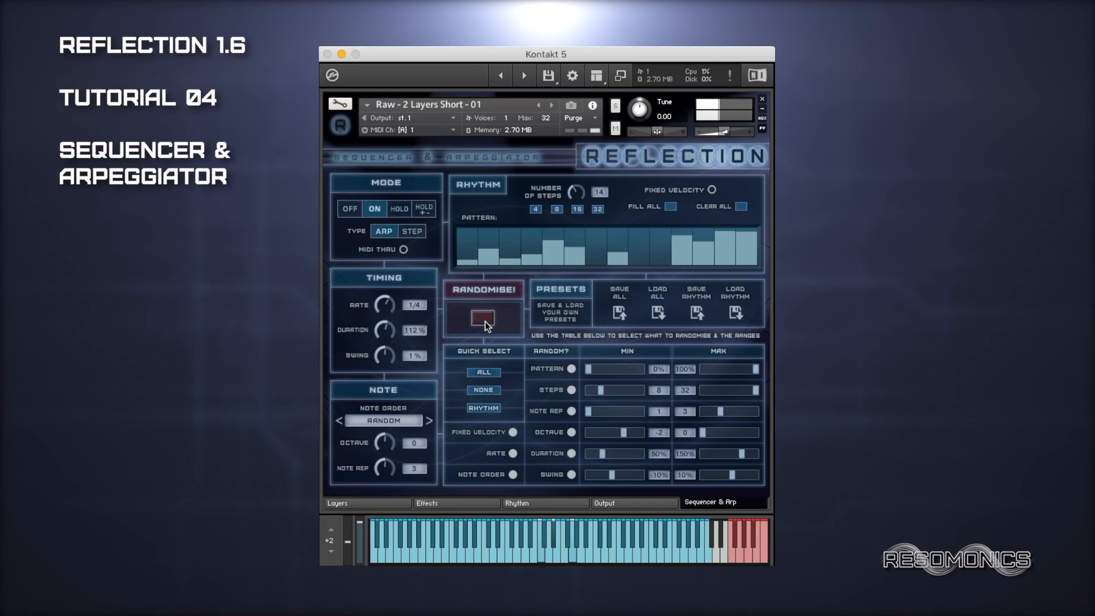
{"action": "left_click", "coordinate": [485, 321]}
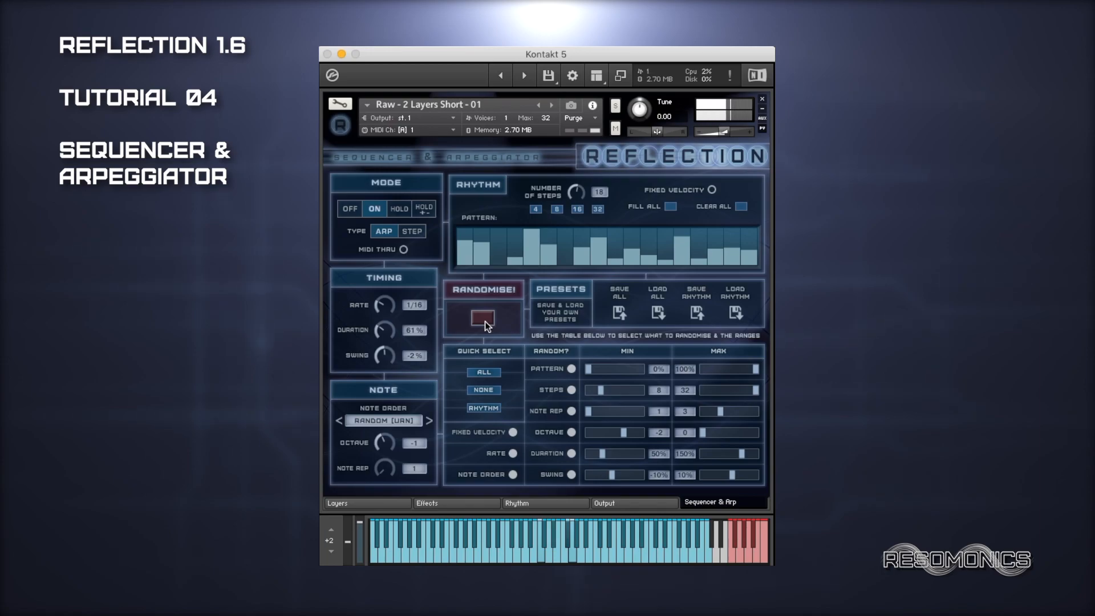
{"action": "left_click", "coordinate": [485, 321]}
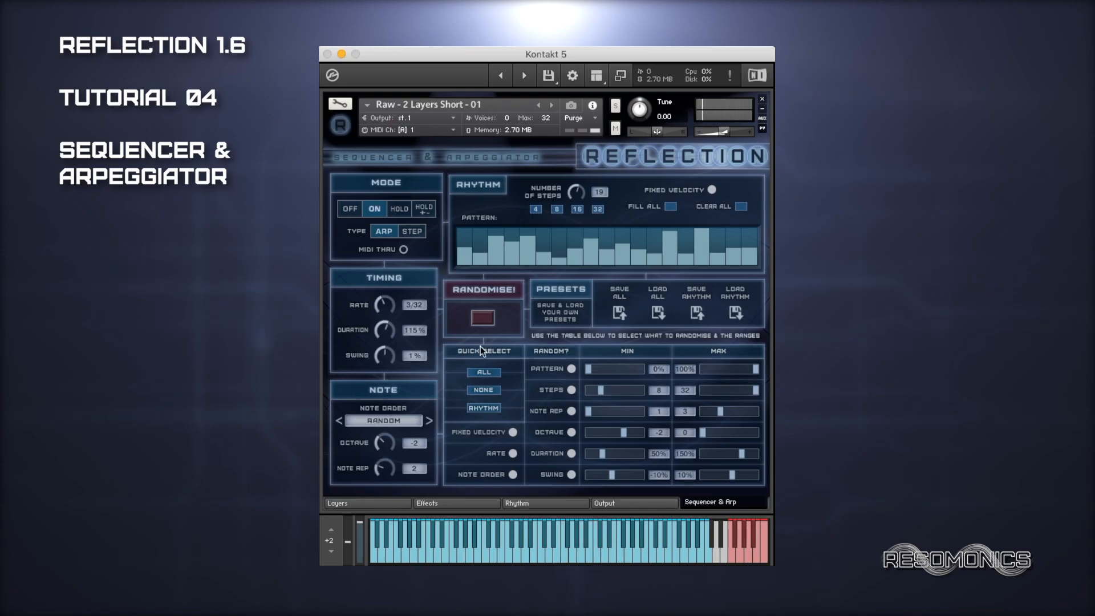
Step: Save all the sequencer settings as a preset file, and load the full preset back after randomising the settings
{"action": "left_click", "coordinate": [617, 312]}
{"action": "left_click", "coordinate": [479, 321]}
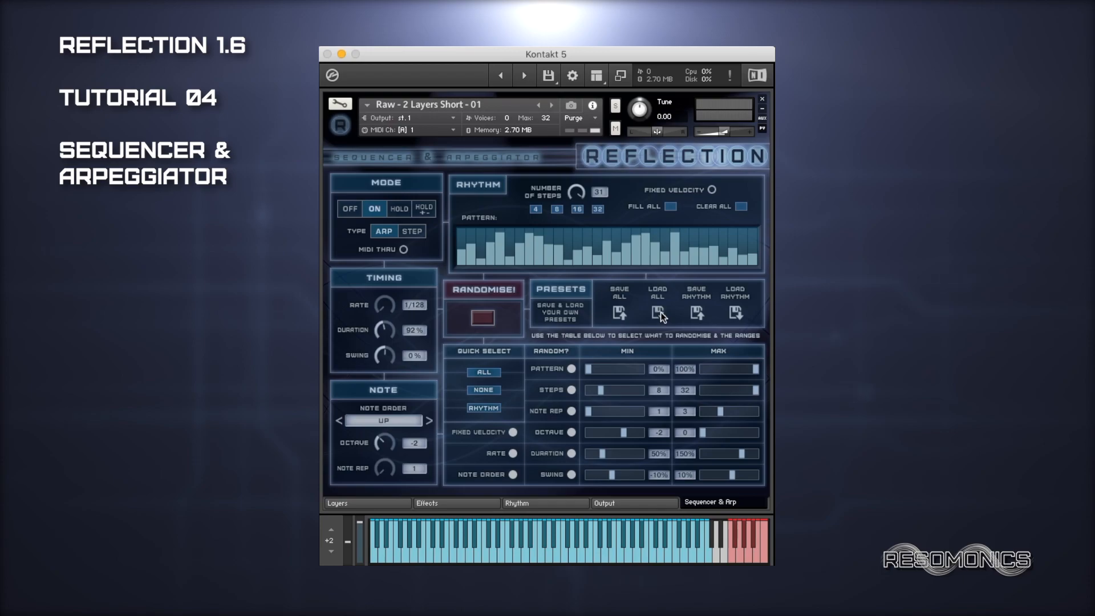
{"action": "left_click", "coordinate": [660, 313]}
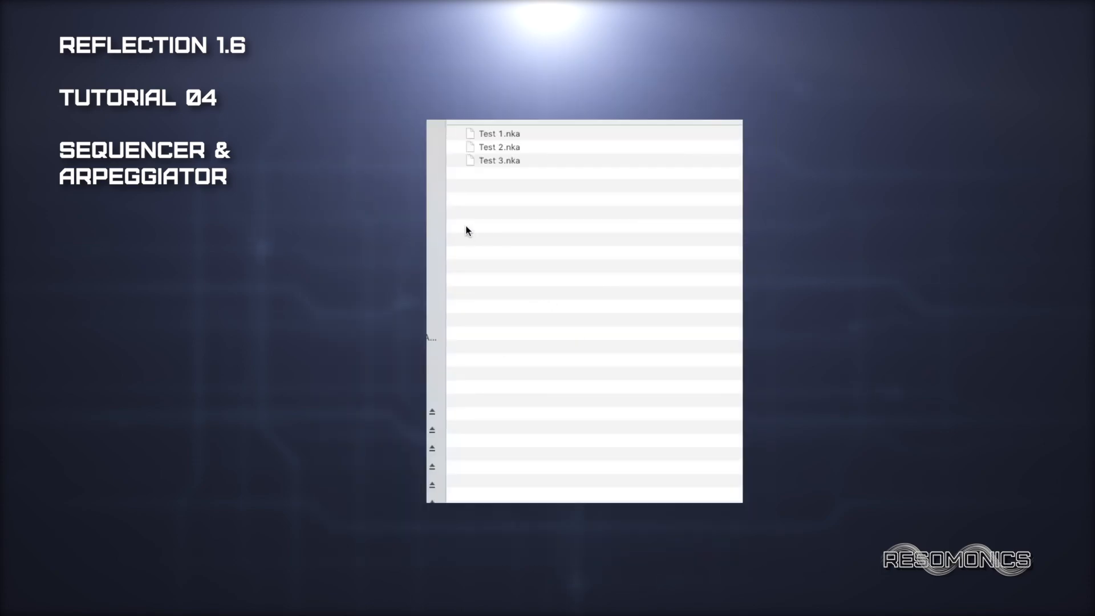
{"action": "double_click", "coordinate": [492, 160]}
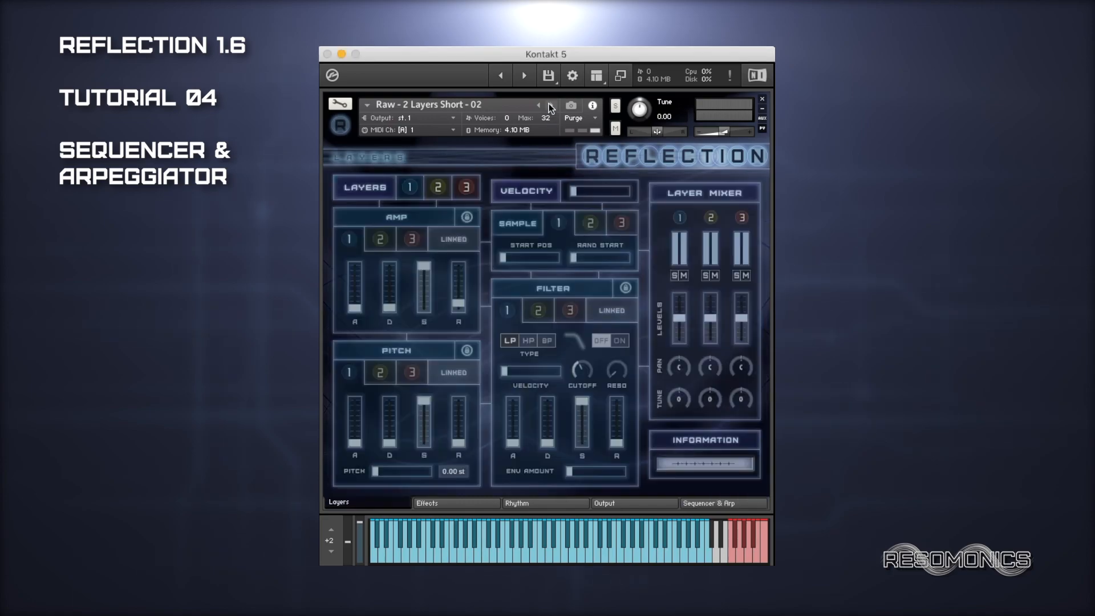
Step: Load the saved full preset into the sequencer and arpeggiator of Raw - 2 Layers Short - 02
{"action": "left_click", "coordinate": [709, 505]}
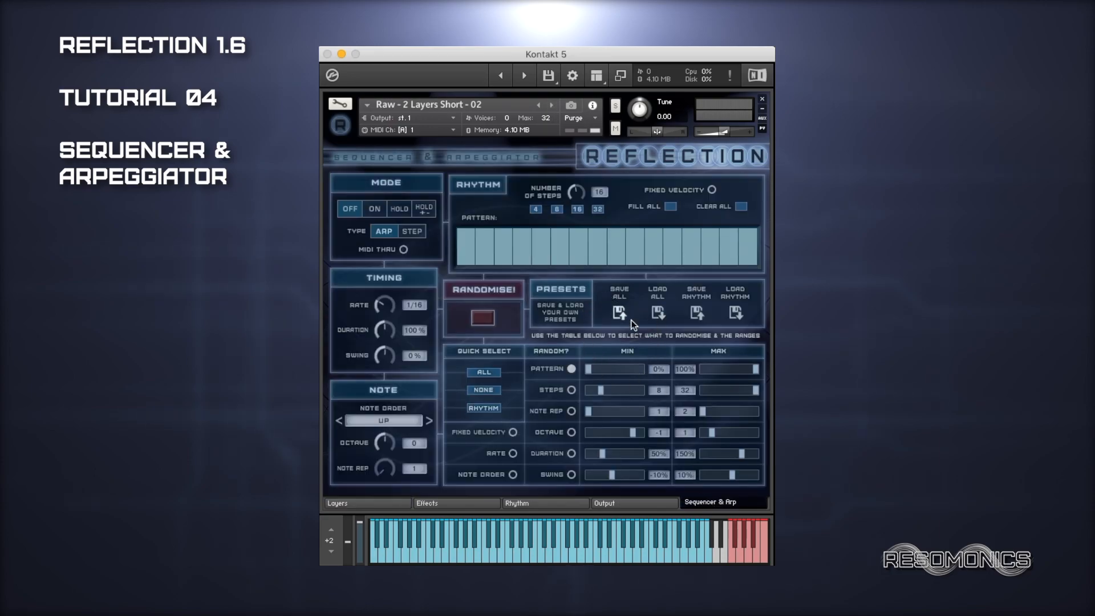
{"action": "left_click", "coordinate": [653, 312]}
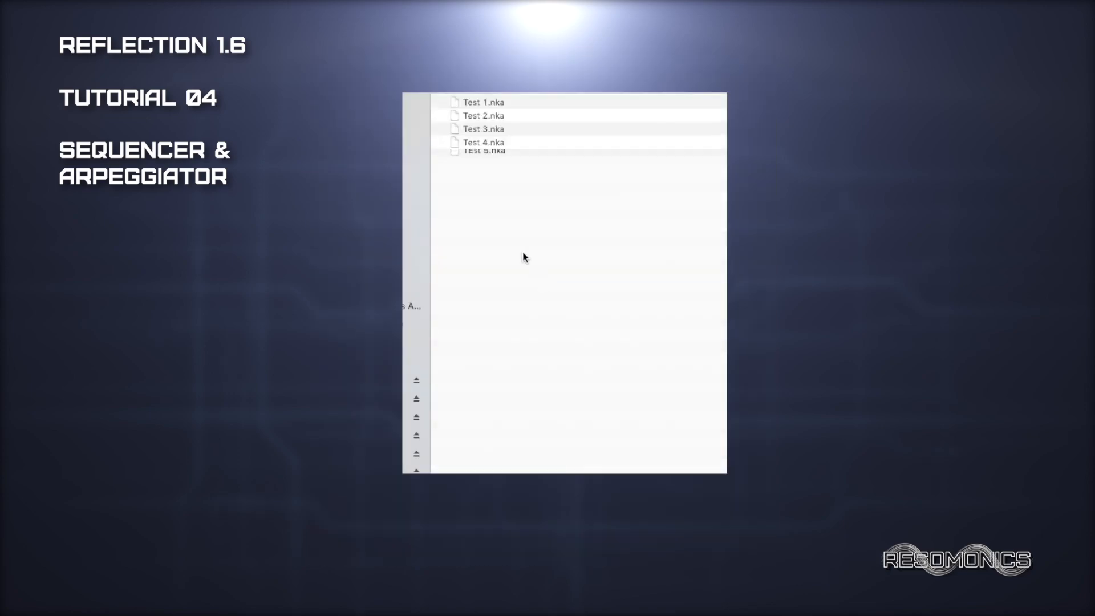
{"action": "left_click", "coordinate": [479, 130]}
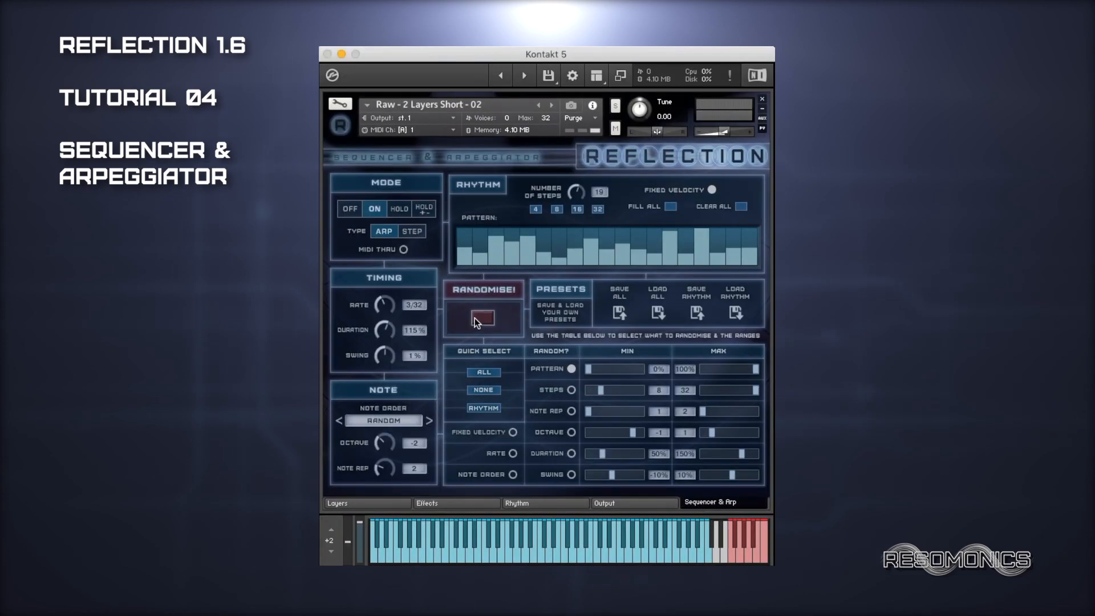